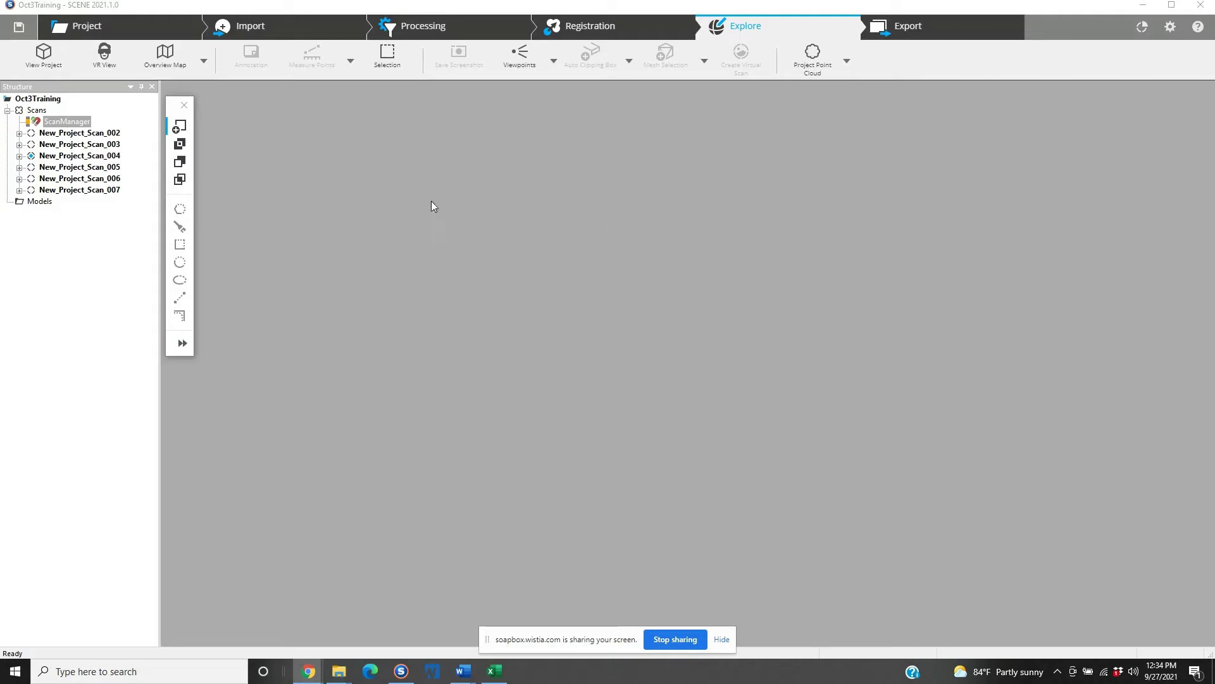
Duplicate New_Project_Scan_002 as a new scan with 2:1 noise compression and Smooth kept on
left_click_drag(519, 640, 121, 564)
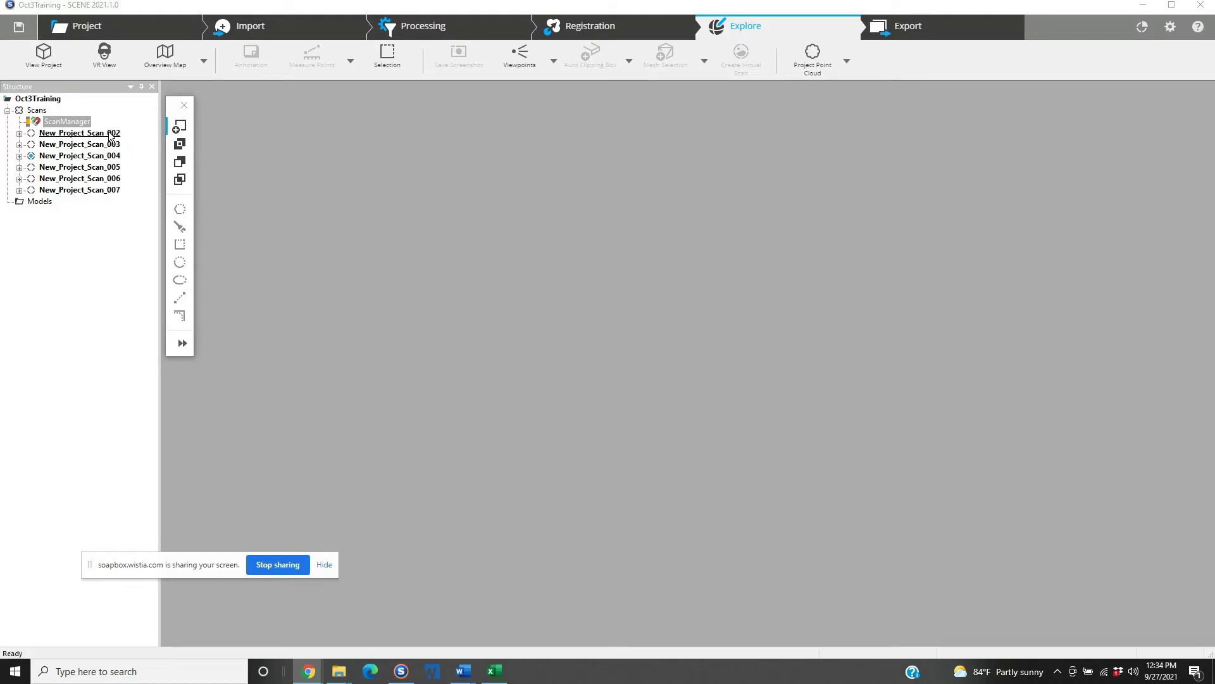
right_click(110, 136)
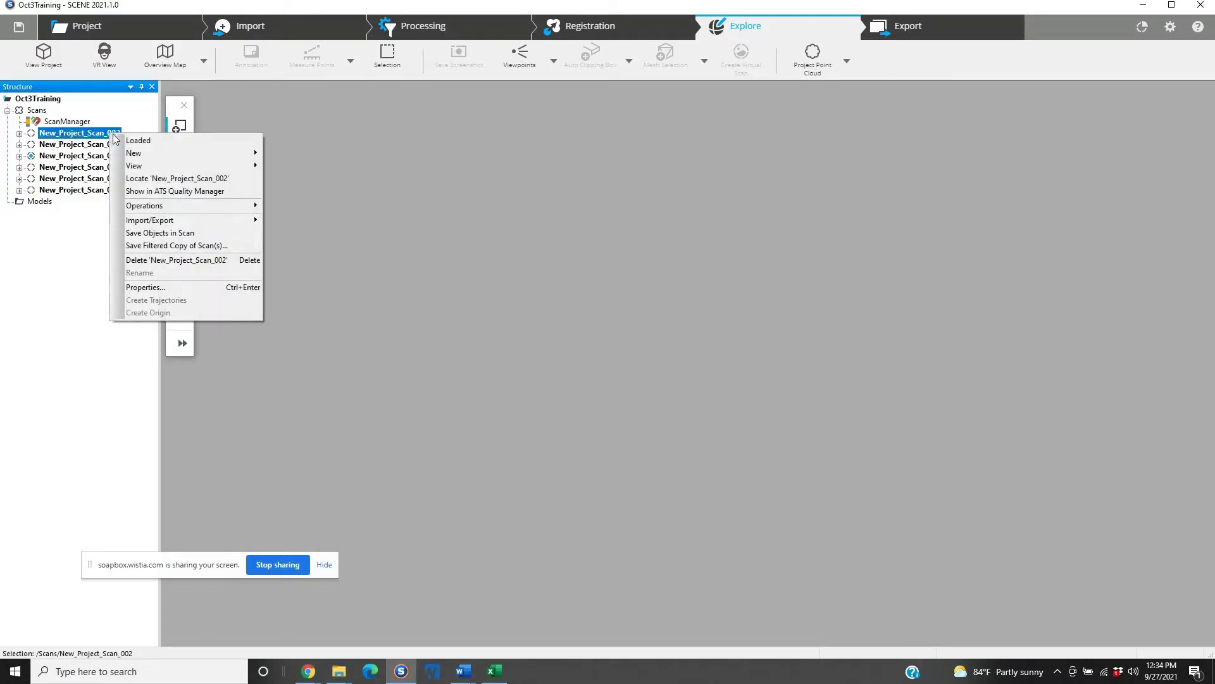
mouse_move(259, 156)
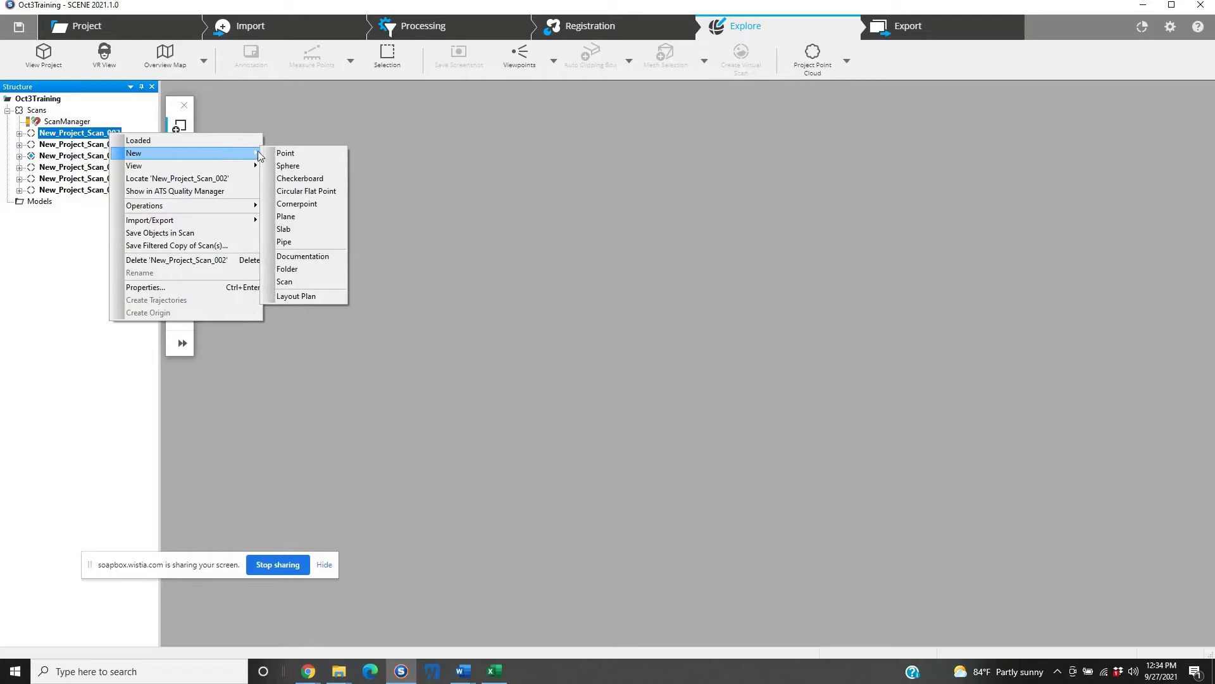
left_click(310, 281)
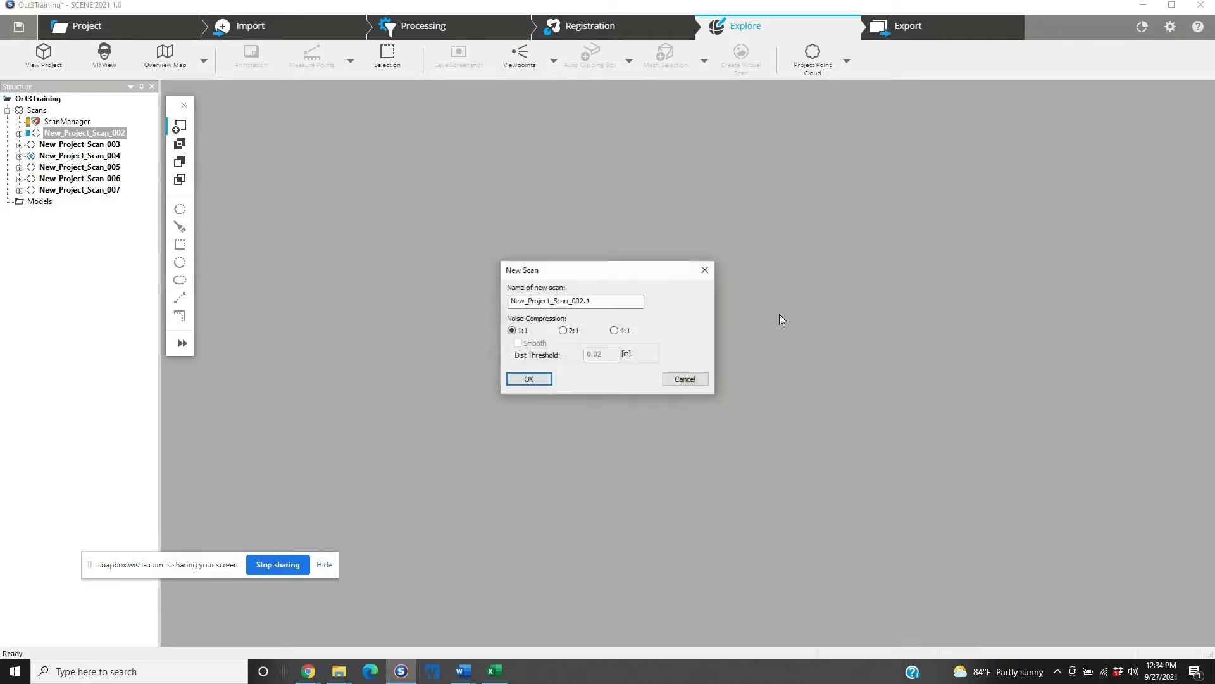
left_click(562, 330)
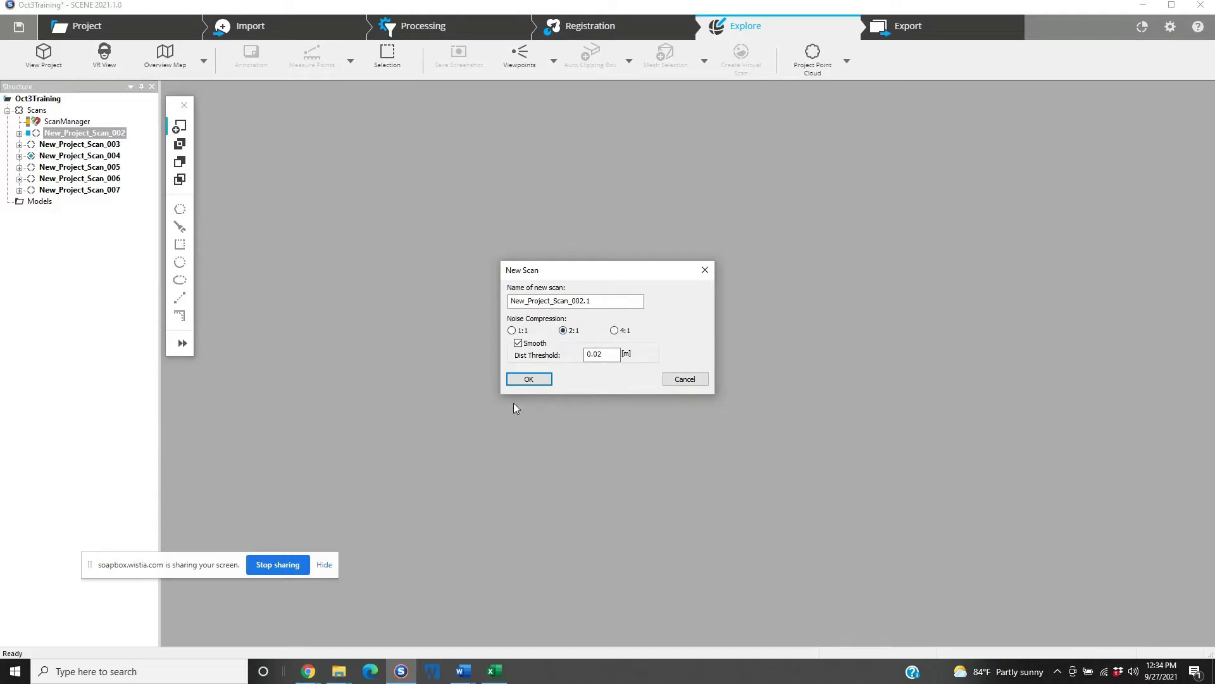
left_click(525, 382)
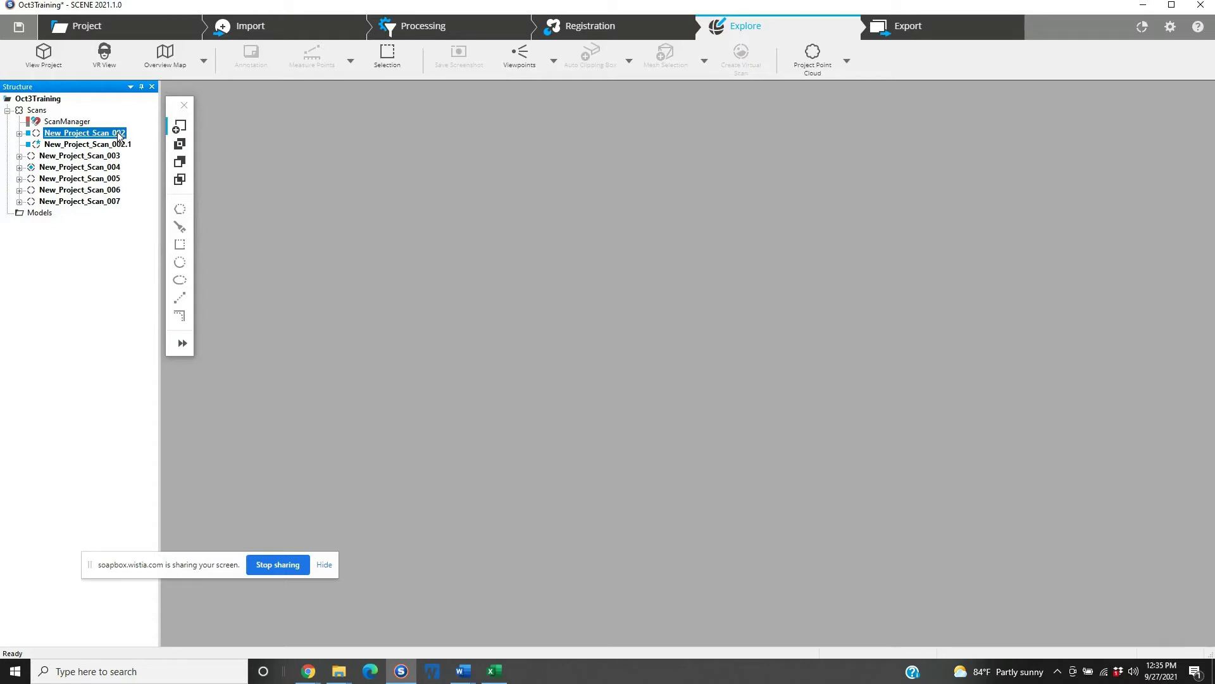
Open New_Project_Scan_002 and show a rectangular selection of its ceiling beams in 3D
double_click(120, 134)
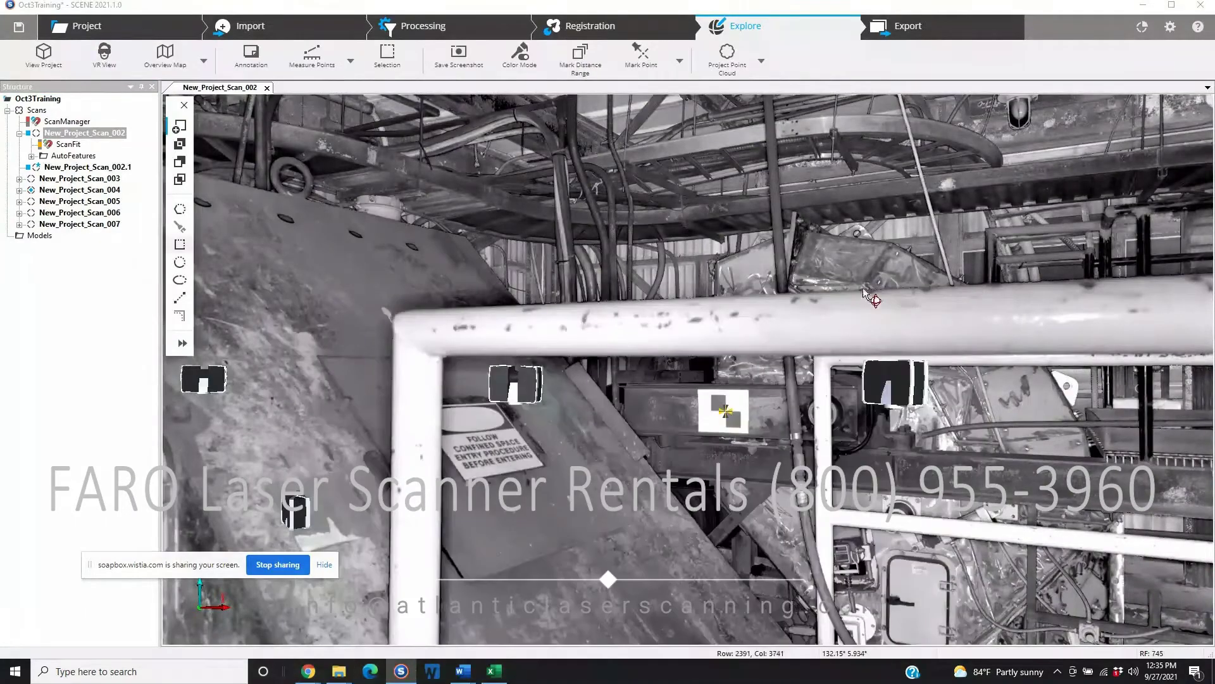
left_click_drag(865, 290, 698, 299)
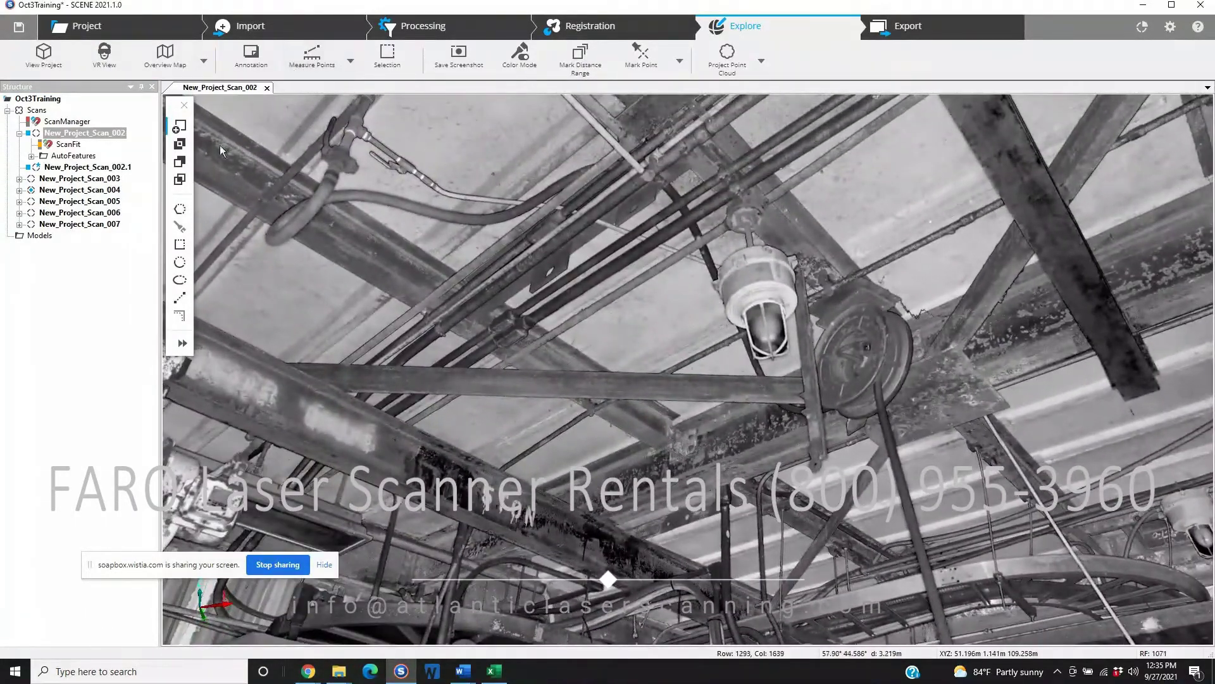
left_click(180, 244)
left_click_drag(387, 150, 766, 442)
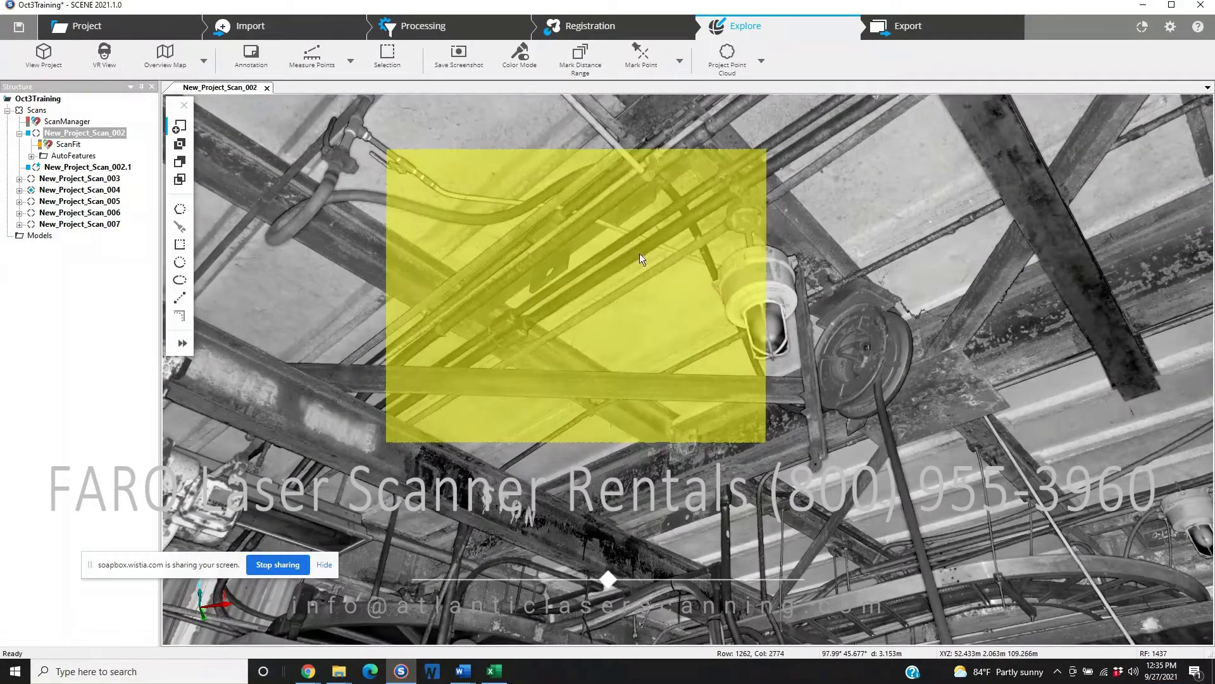
right_click(622, 252)
left_click(761, 256)
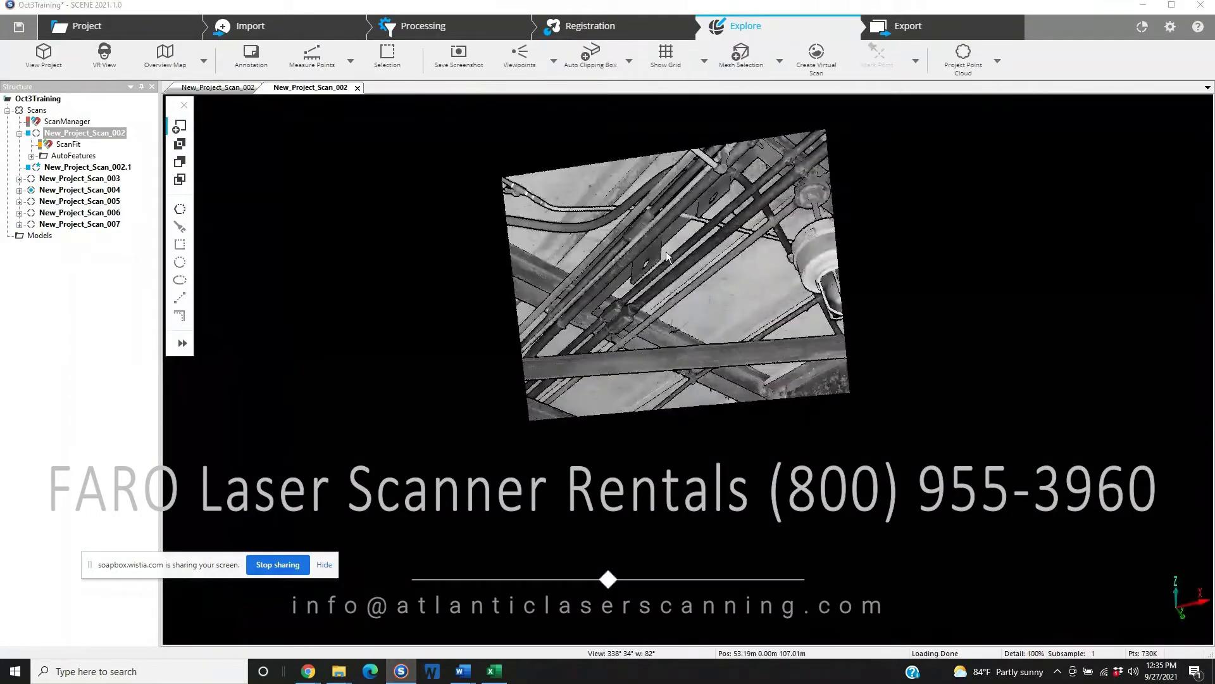
Zoom, orbit and pan the ceiling-beam point cloud to inspect it up close
left_click(565, 630)
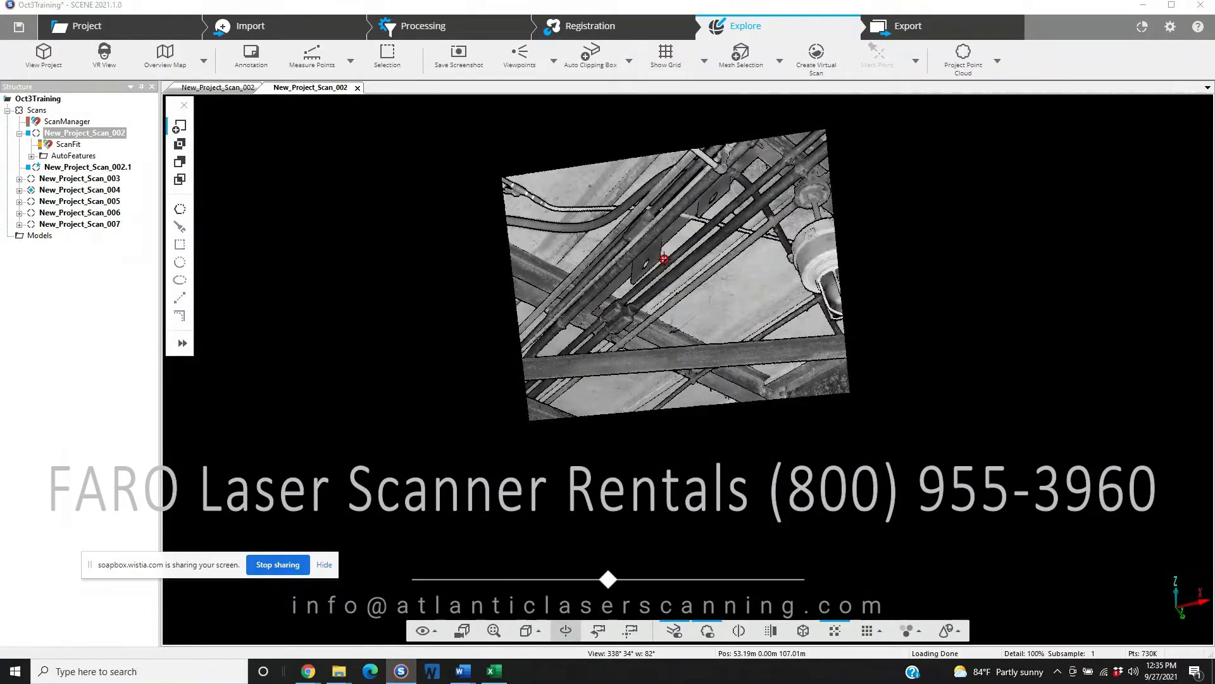
scroll(647, 246, "up", 8)
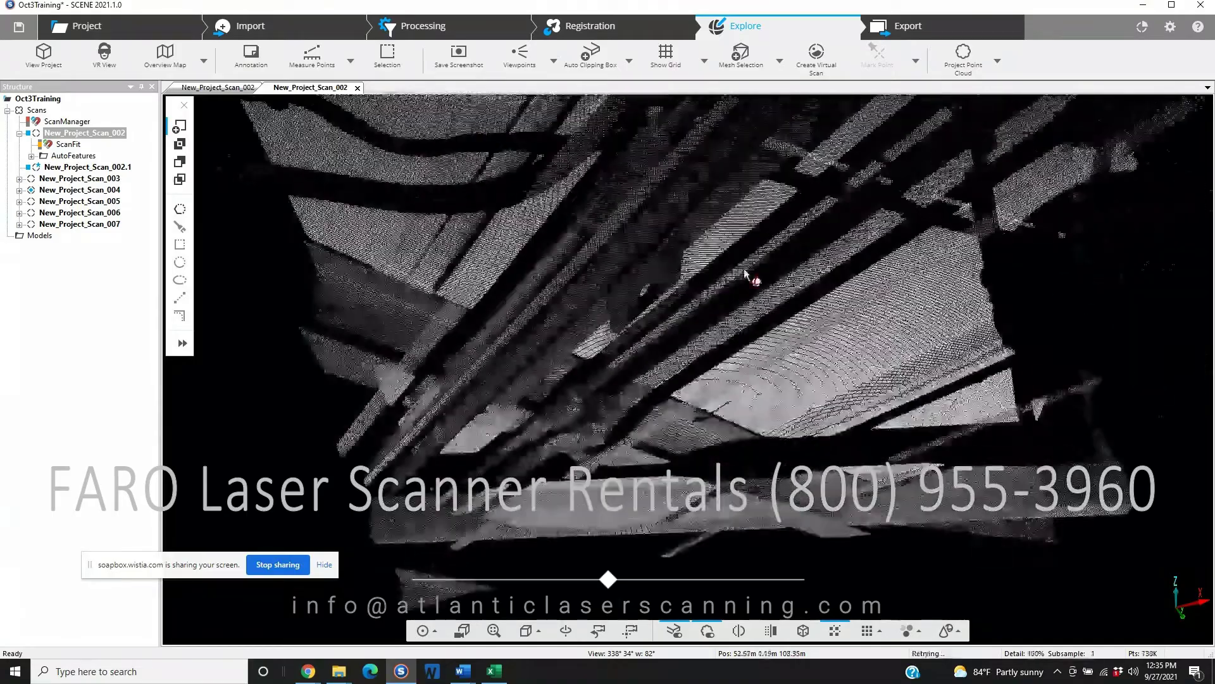
left_click_drag(744, 274, 597, 366)
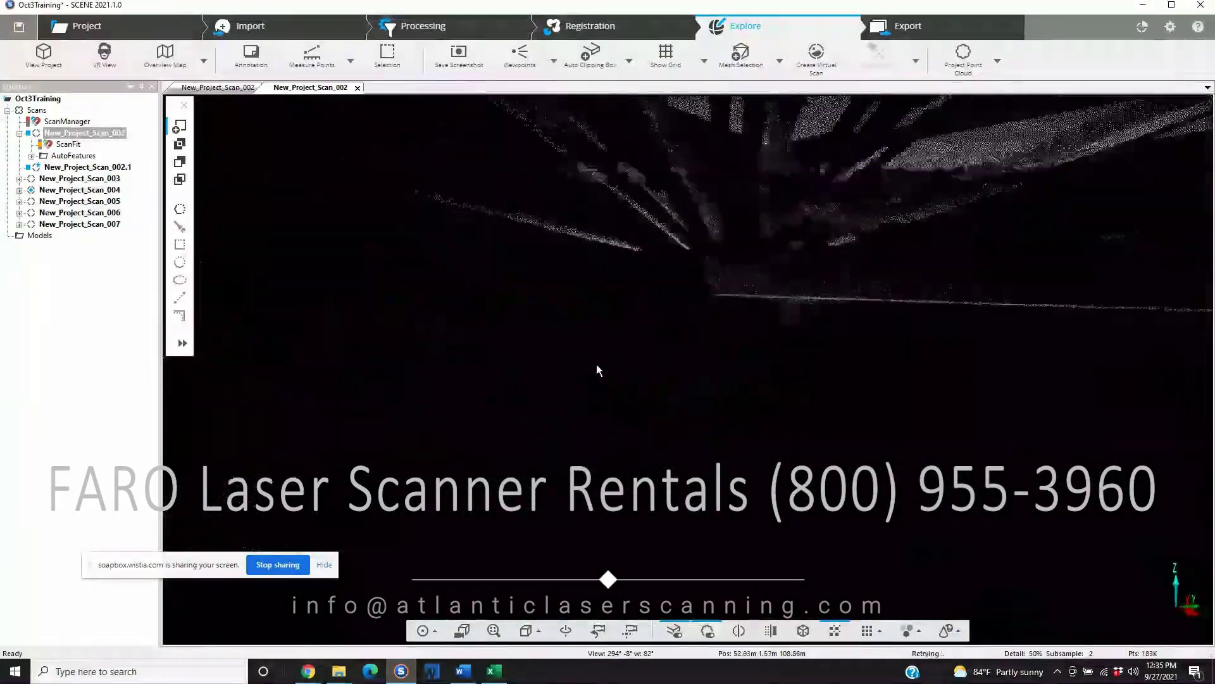
right_click_drag(597, 366, 586, 299)
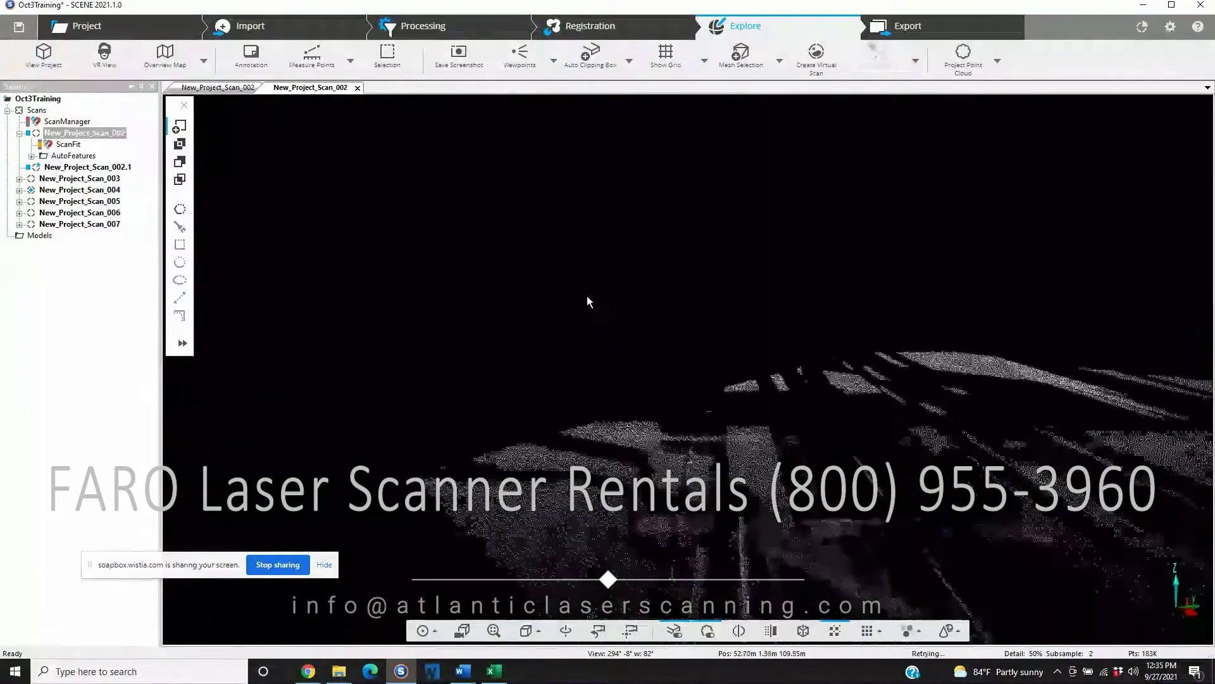
right_click_drag(663, 405, 777, 340)
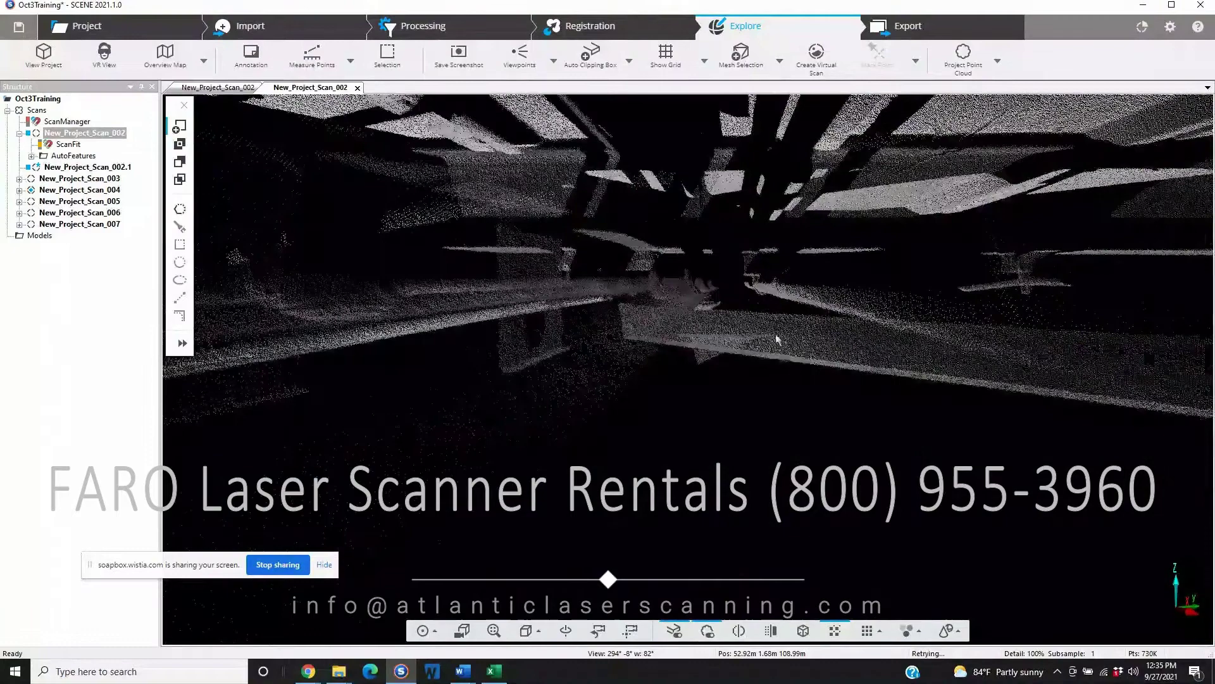
right_click_drag(682, 324, 659, 325)
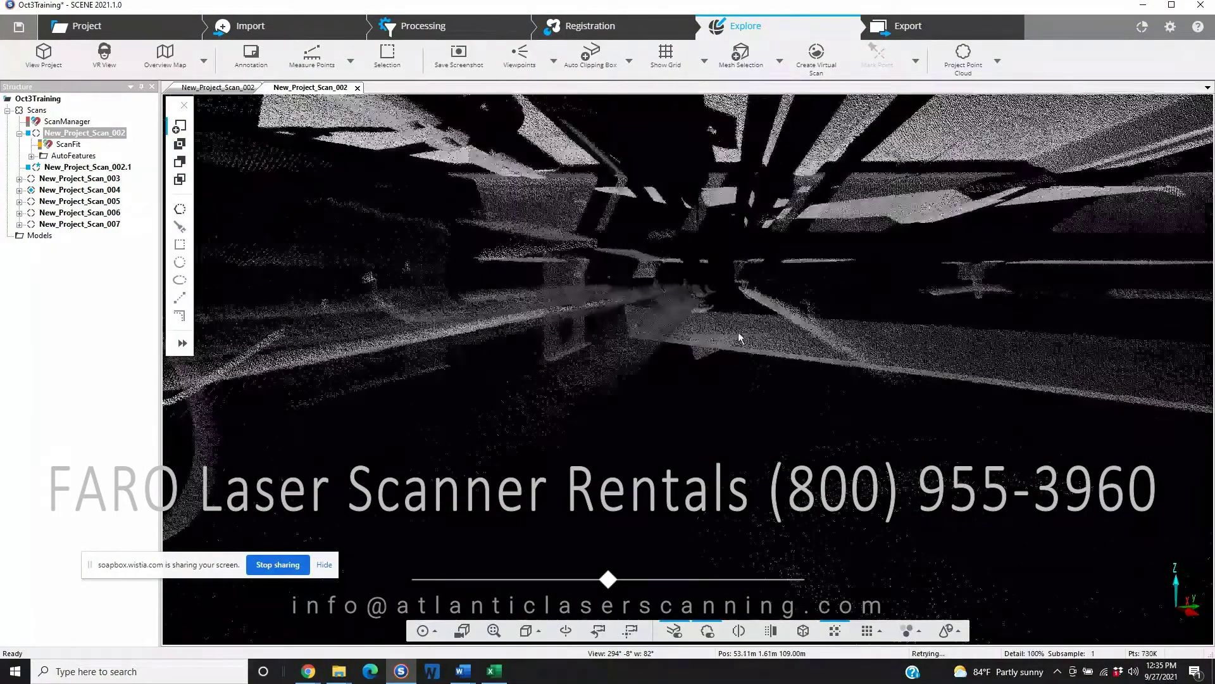
left_click_drag(785, 370, 690, 364)
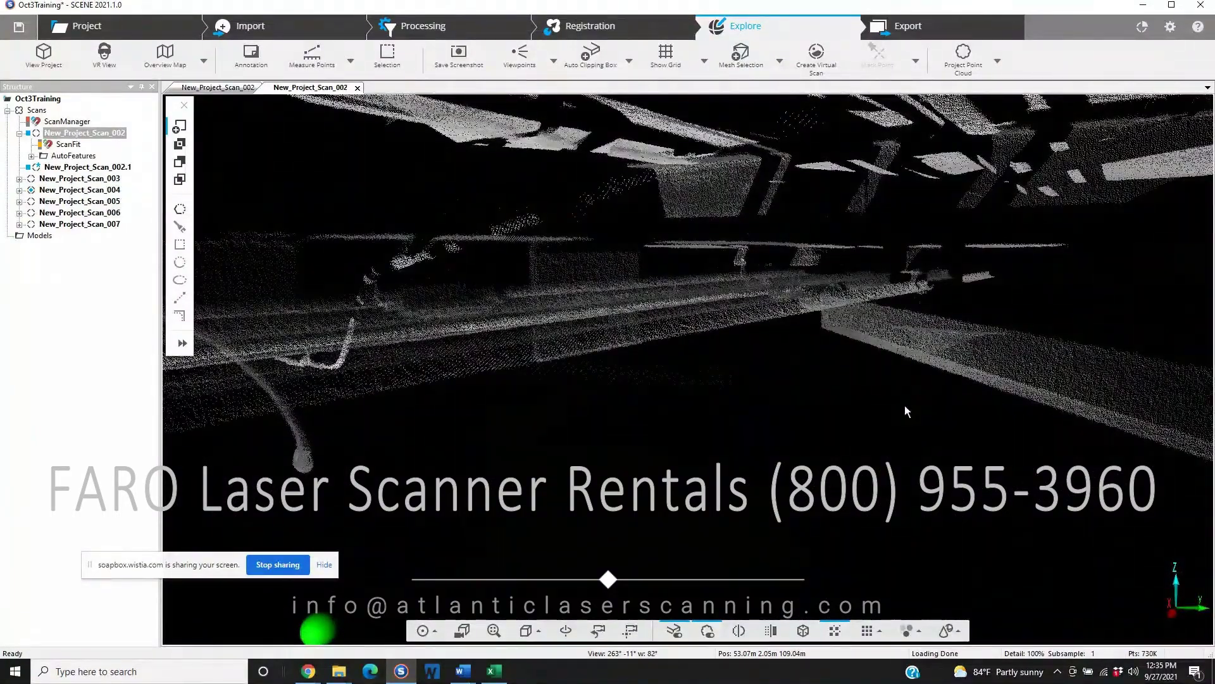
right_click_drag(941, 355, 622, 271)
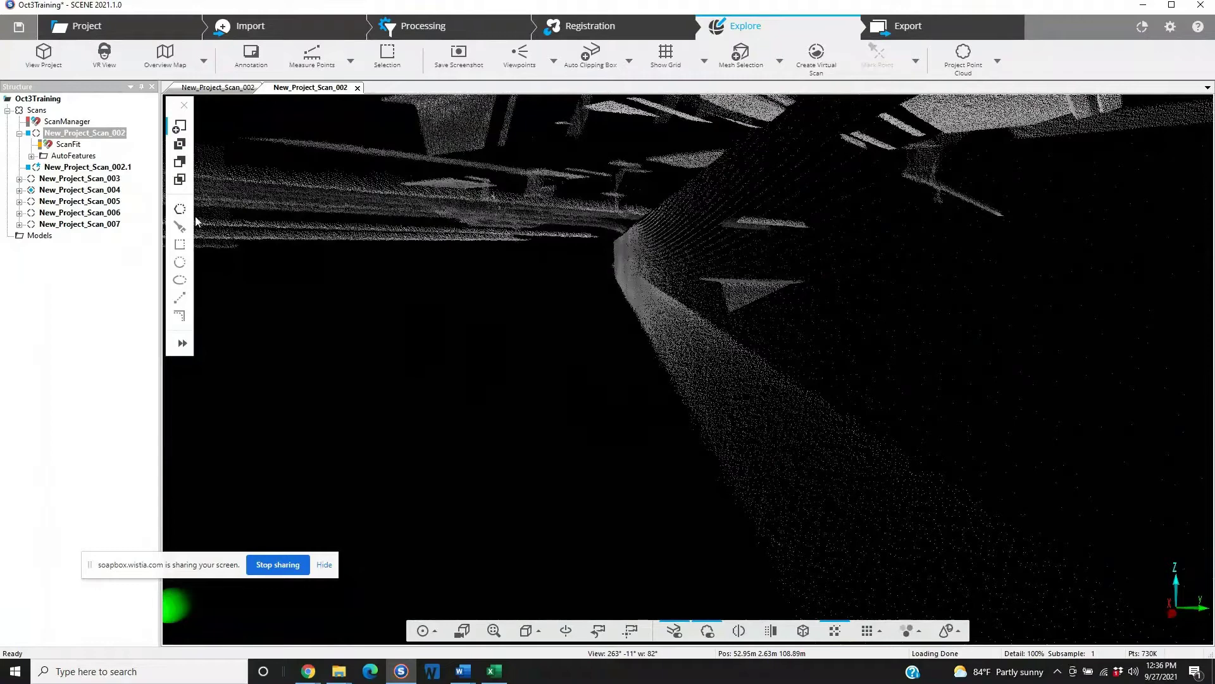
Open New_Project_Scan_002.1 and show a rectangle over the ceiling pipes as a 3D point cloud
double_click(117, 168)
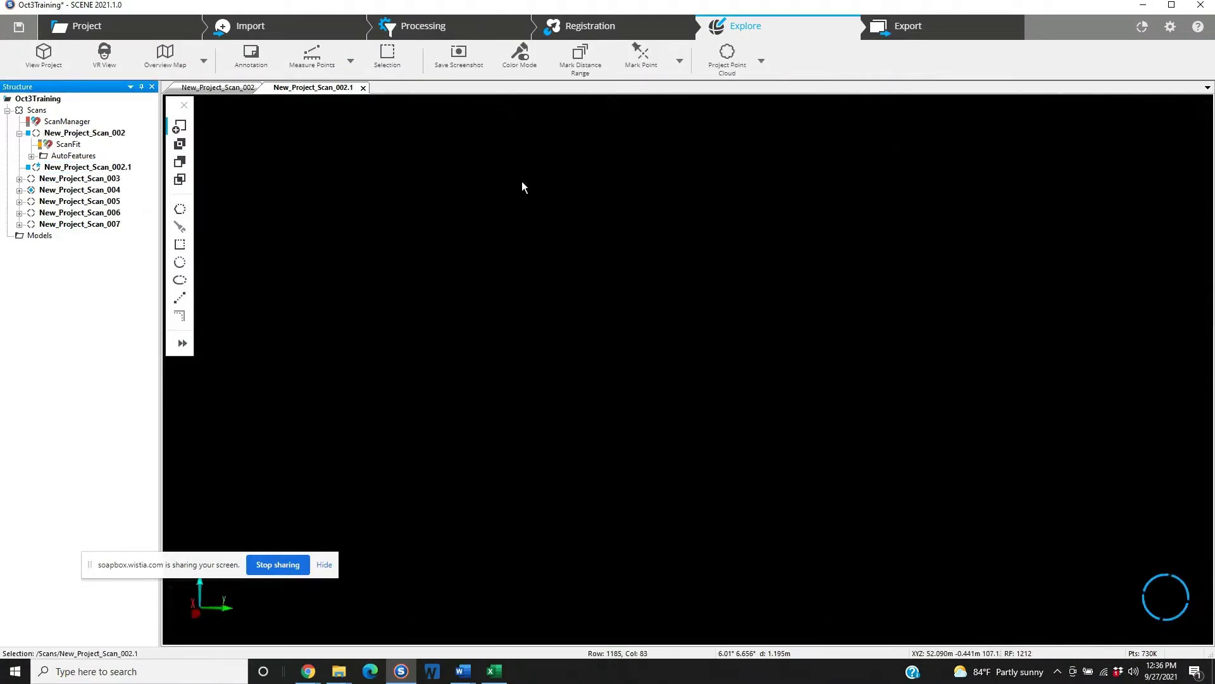
left_click(119, 169)
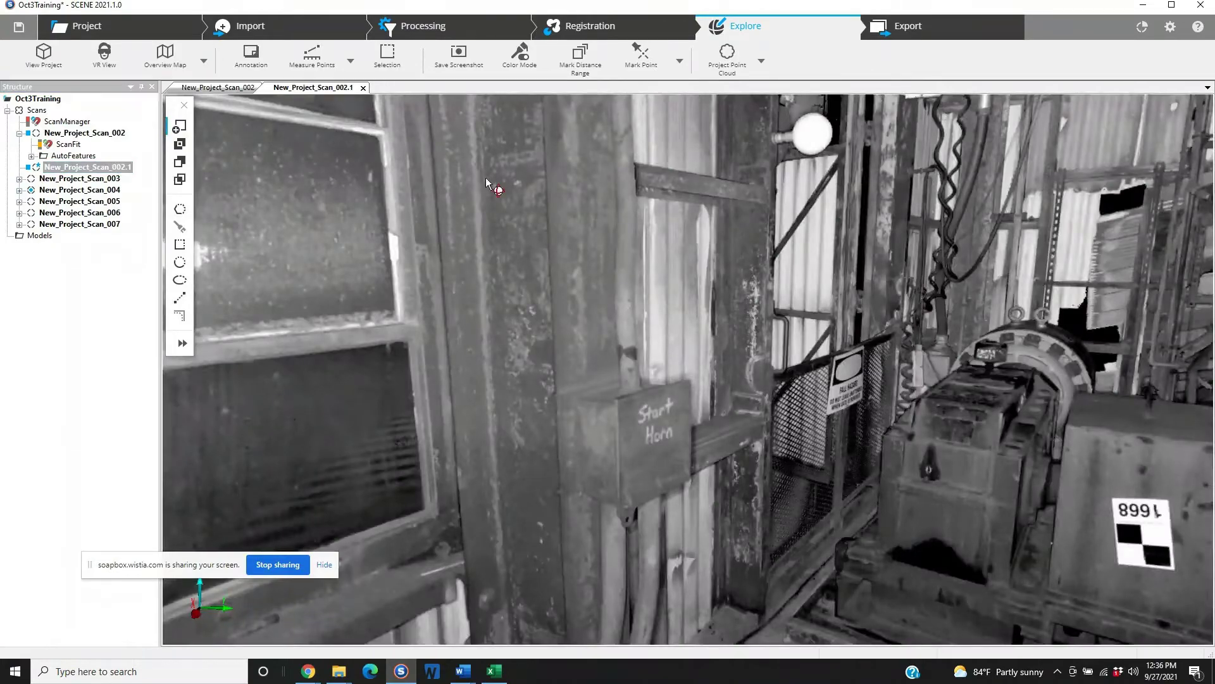
left_click_drag(485, 178, 684, 297)
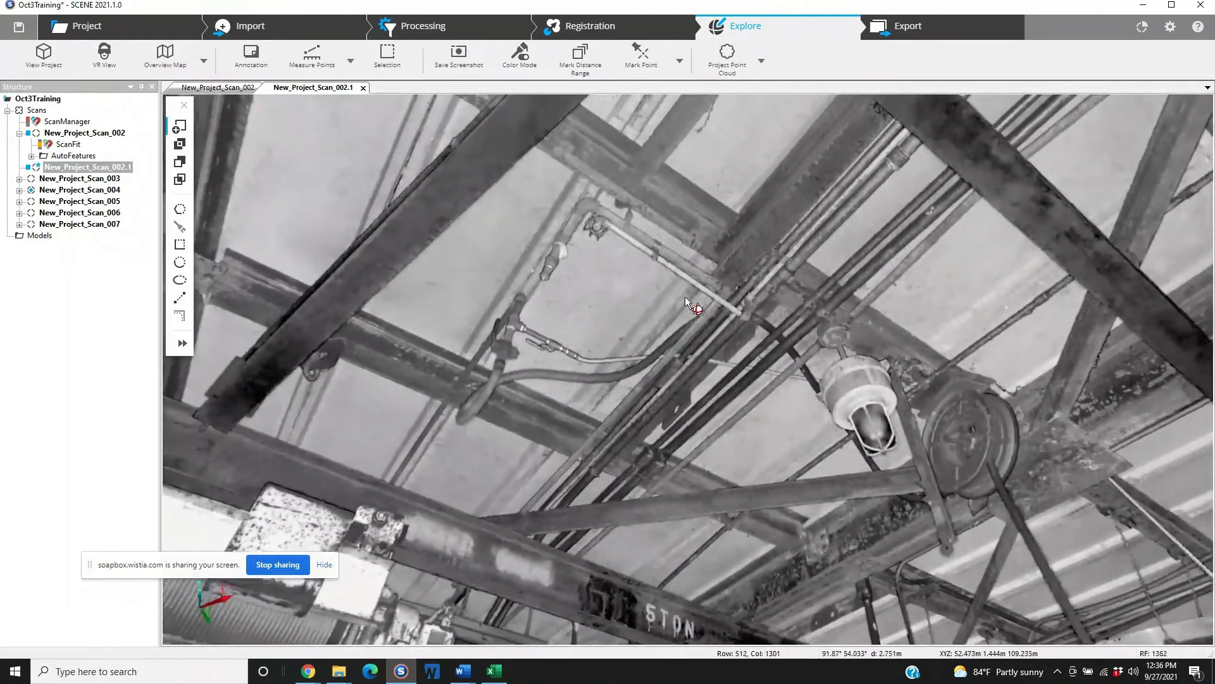
left_click(180, 244)
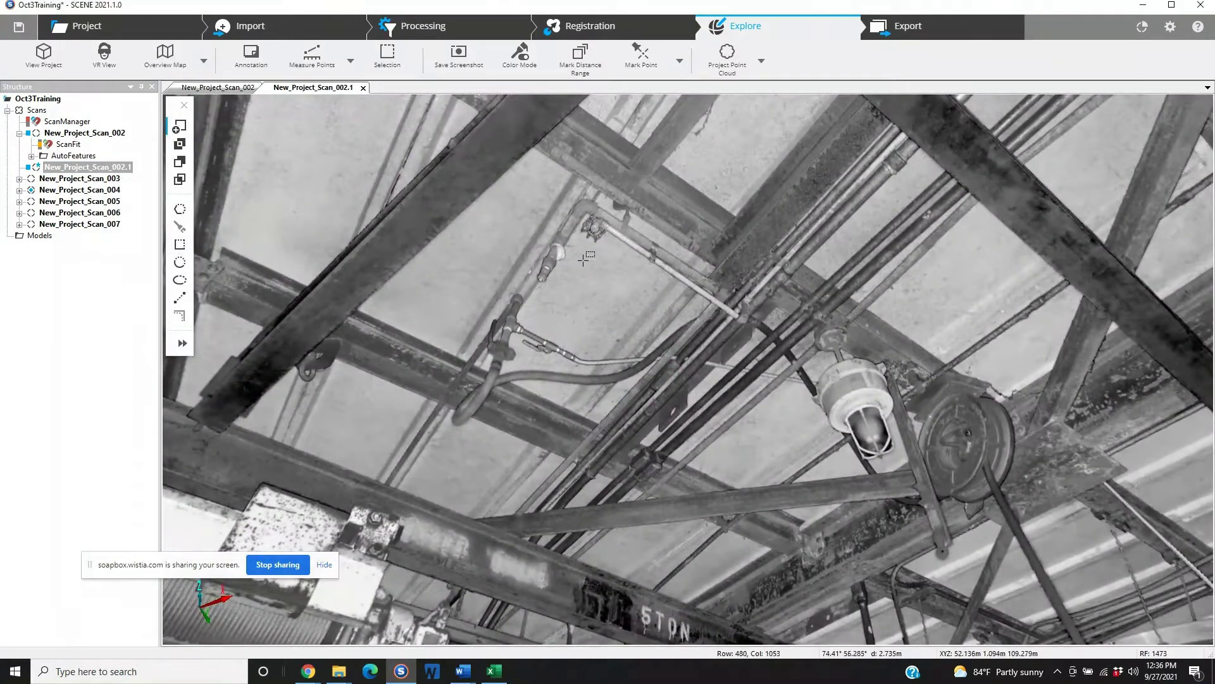
left_click_drag(567, 253, 861, 543)
right_click(711, 373)
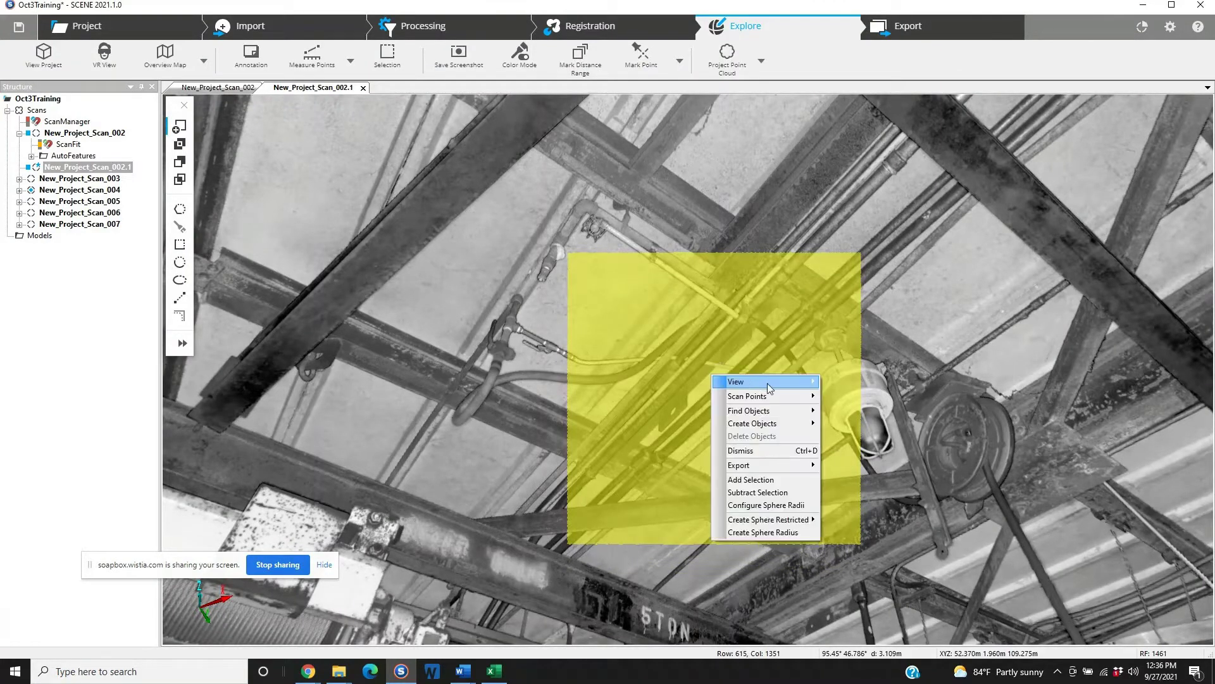
mouse_move(766, 383)
left_click(837, 383)
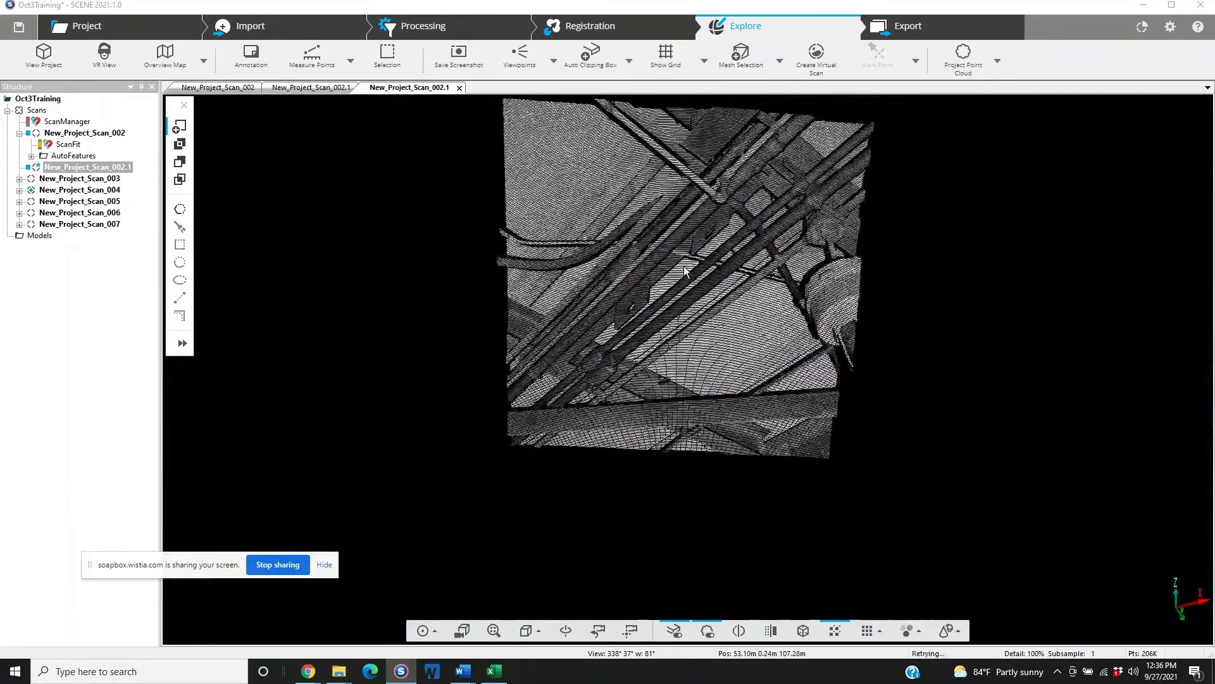
Zoom and rotate the 206K-point cloud to inspect its density
scroll(683, 266, "up", 3)
left_click(565, 630)
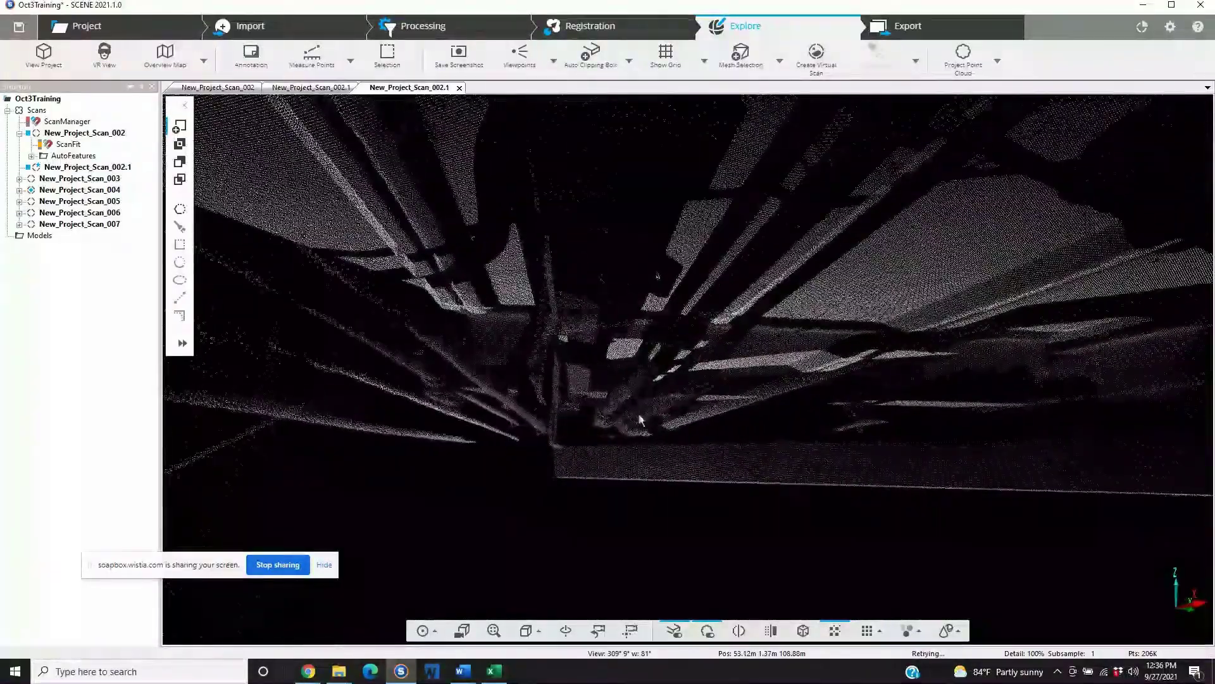
mouse_move(663, 408)
left_mouse_down()
mouse_move(695, 261)
mouse_move(659, 377)
mouse_move(634, 384)
mouse_move(674, 394)
left_mouse_up()
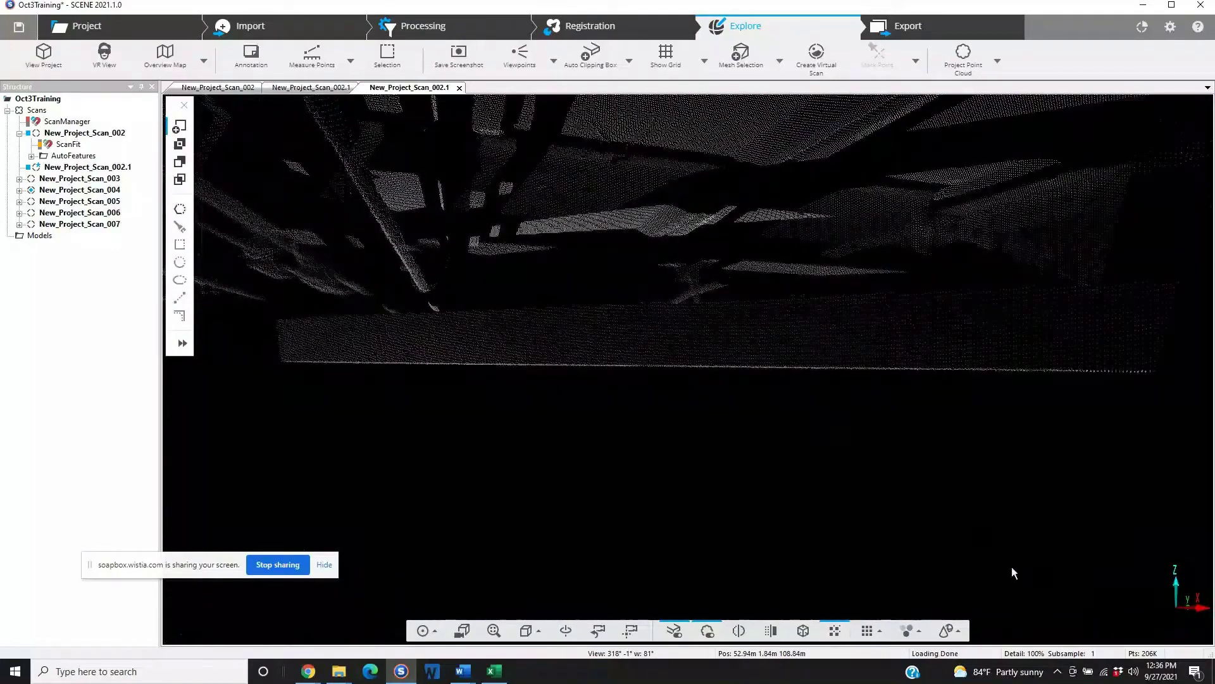
left_click_drag(678, 422, 605, 446)
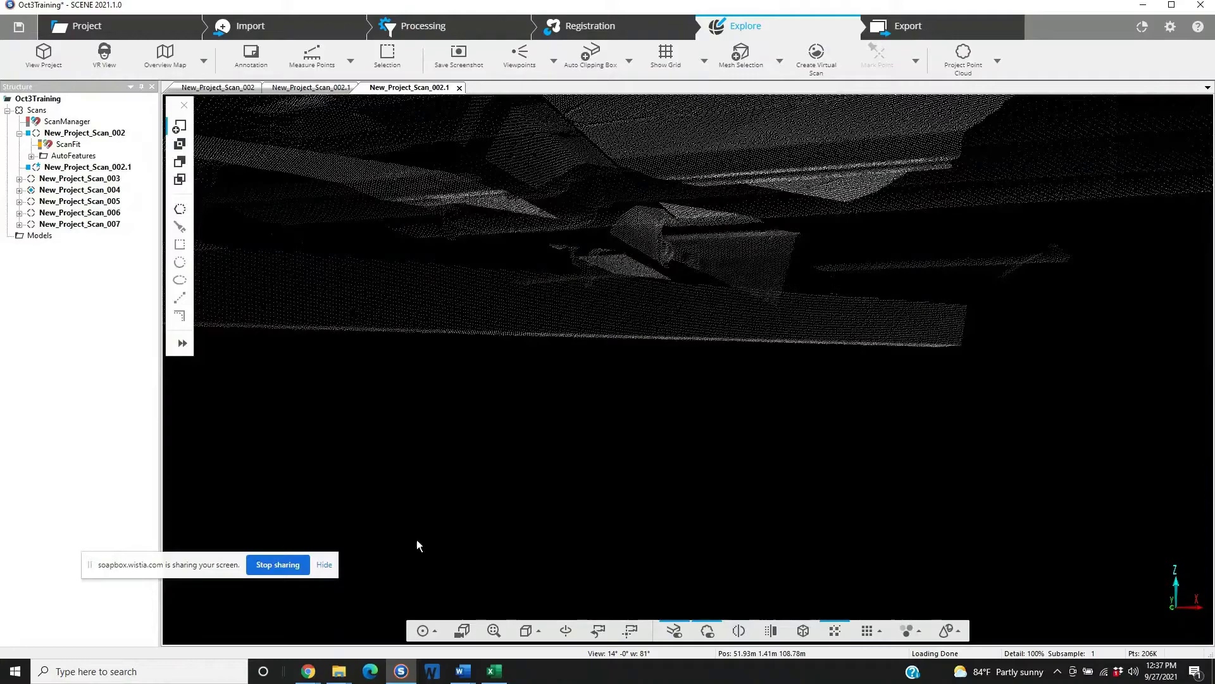
Check the original scan files (New_Project_Scan_002 at 74,612 KB), then show the Revisions\1\Scans folder
mouse_move(340, 670)
mouse_move(299, 635)
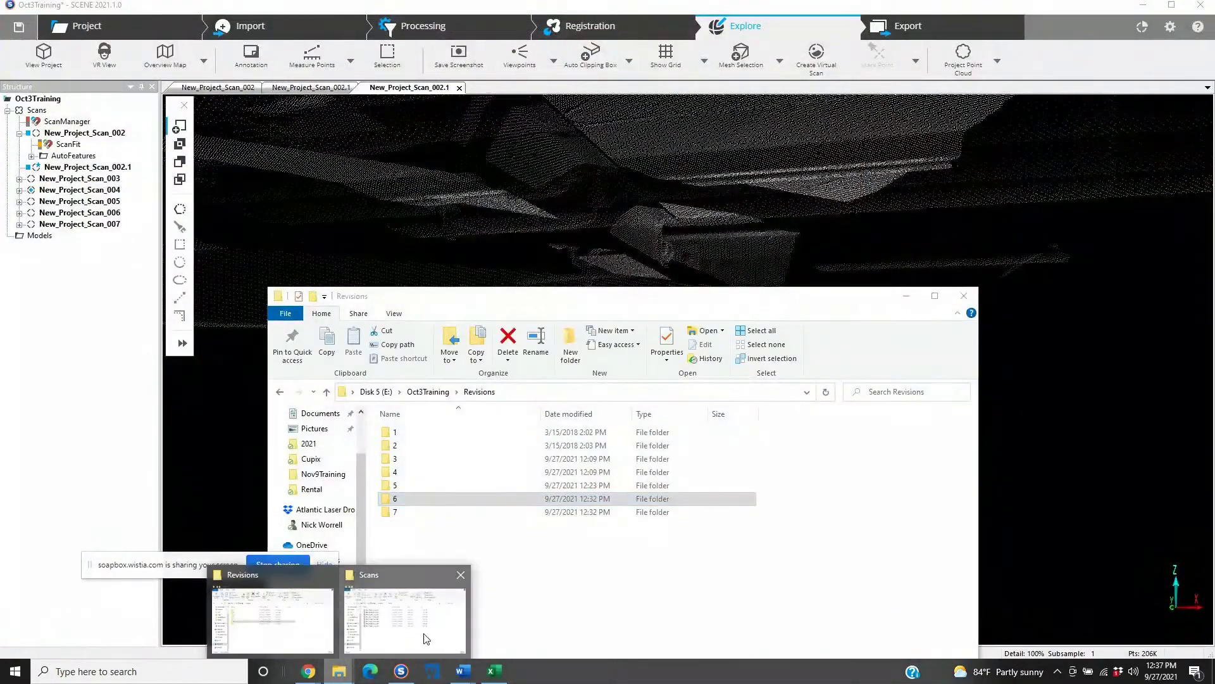
left_click(424, 638)
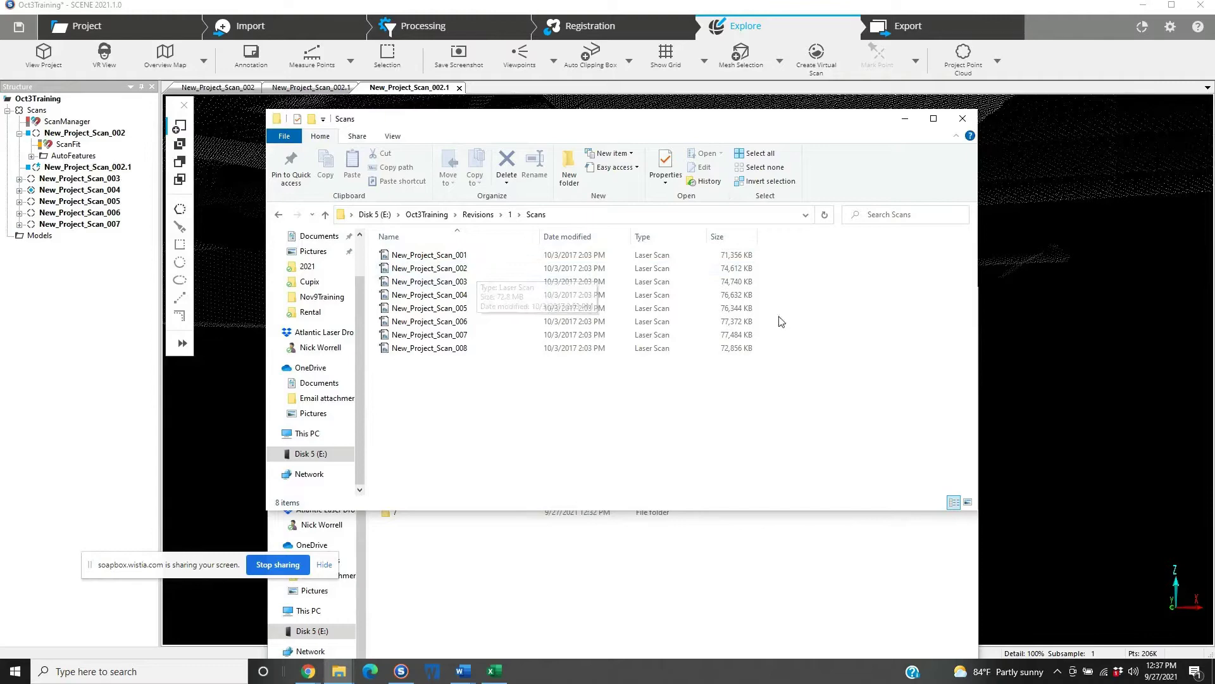
left_click(517, 556)
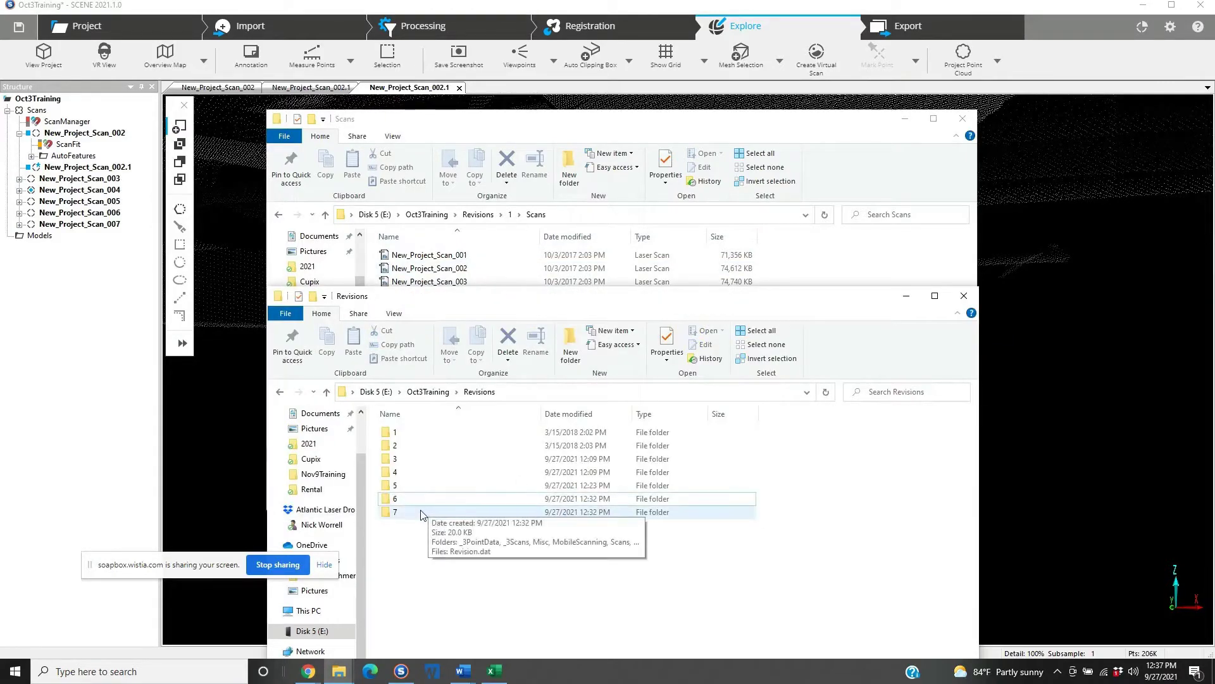
Save the project and share the changes as revision 7
left_click(19, 26)
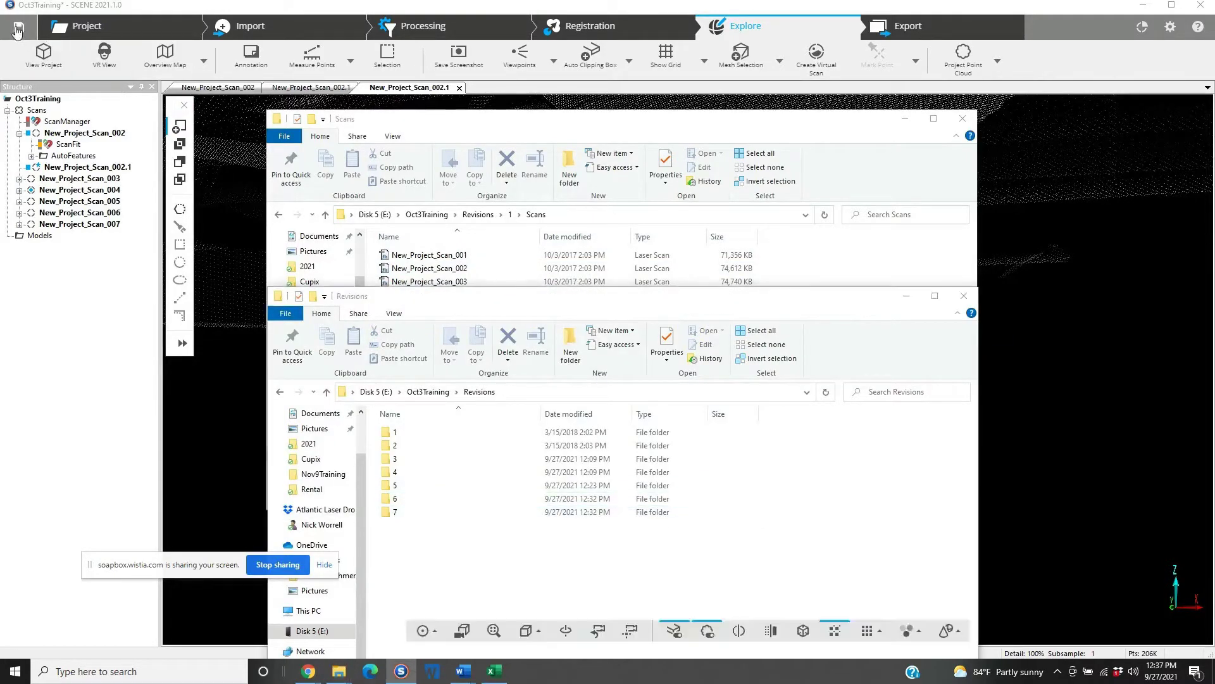
left_click(568, 387)
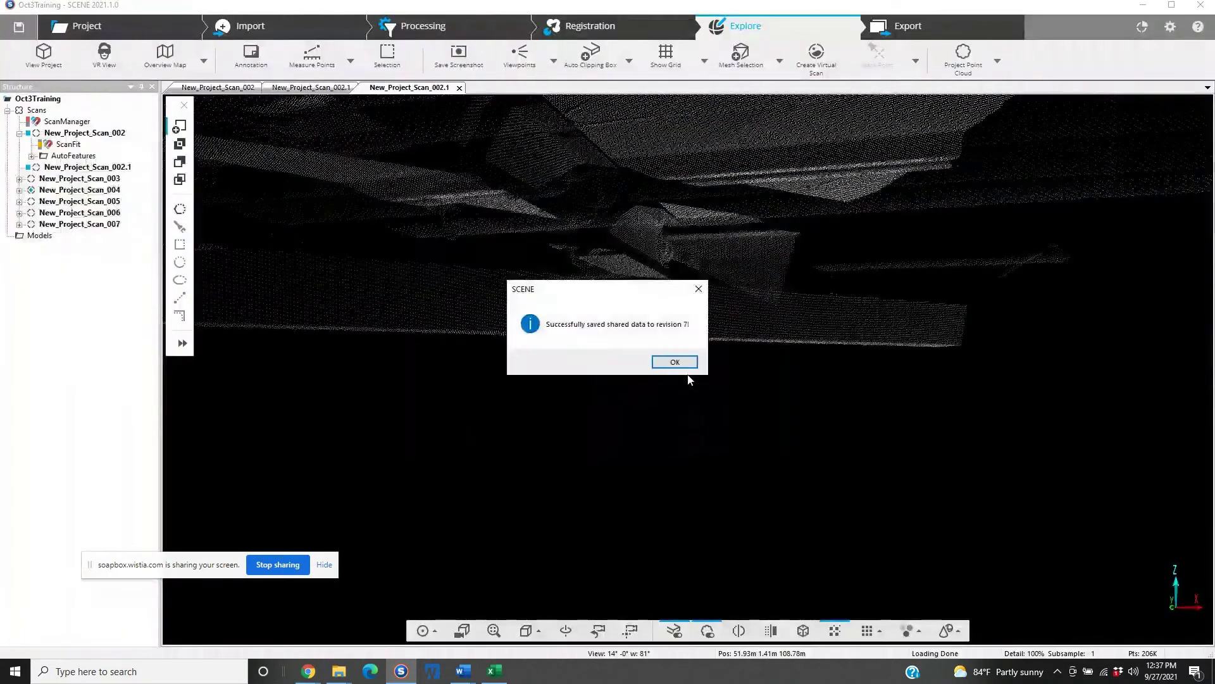
left_click(677, 363)
In the Revisions window, open the Scans folder of revision 8, which is empty
mouse_move(339, 670)
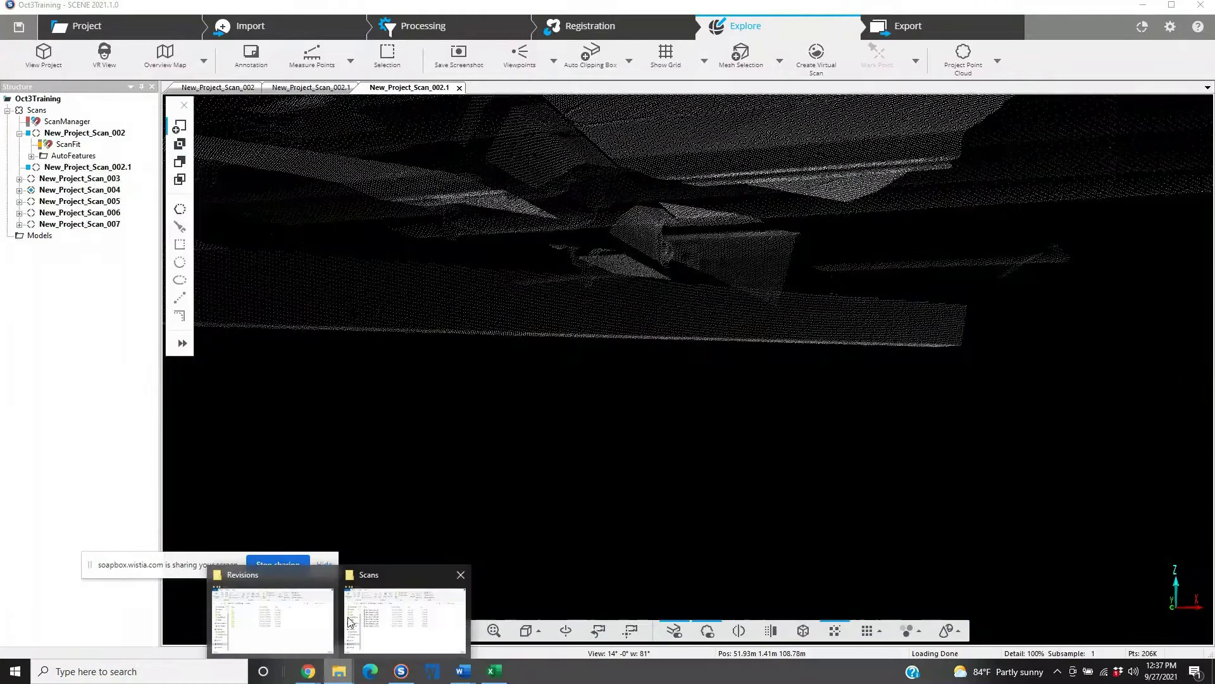
left_click(315, 625)
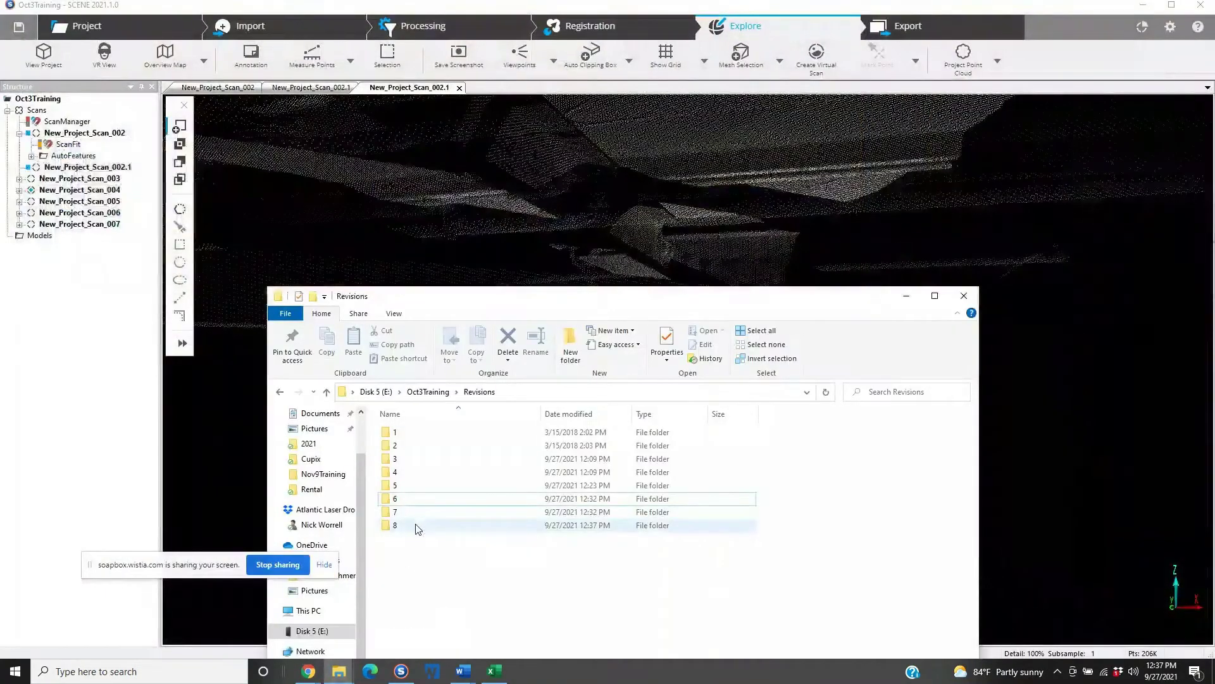
double_click(415, 526)
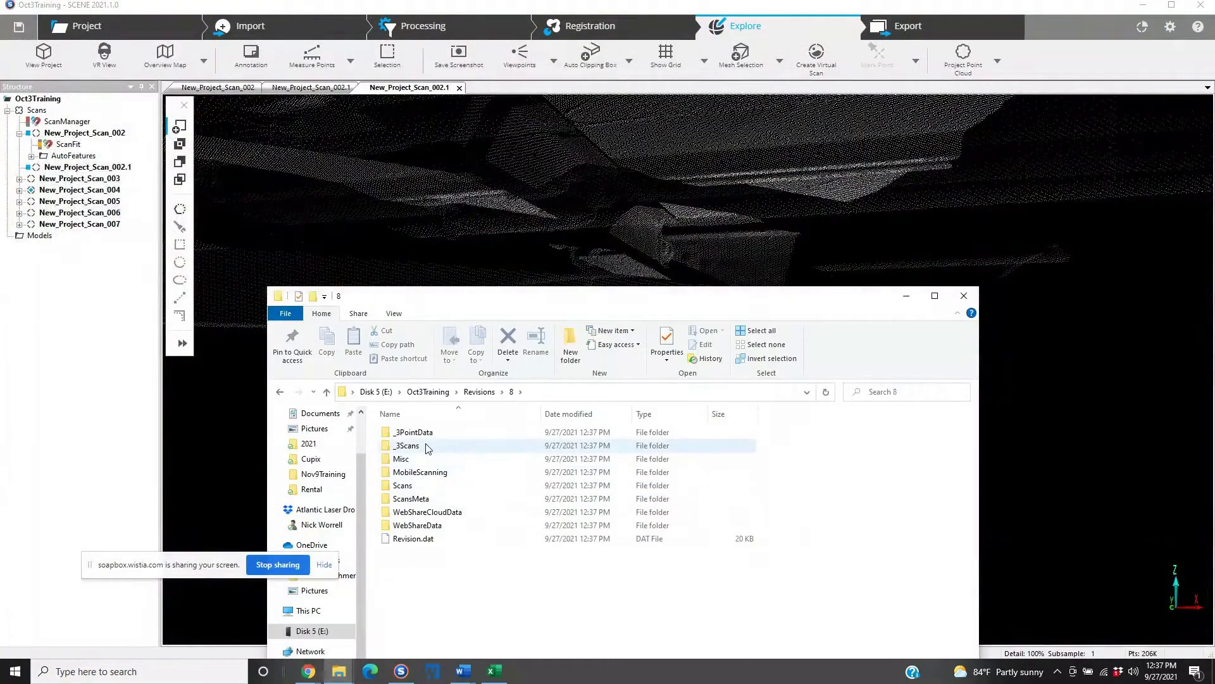
left_click(418, 484)
double_click(418, 485)
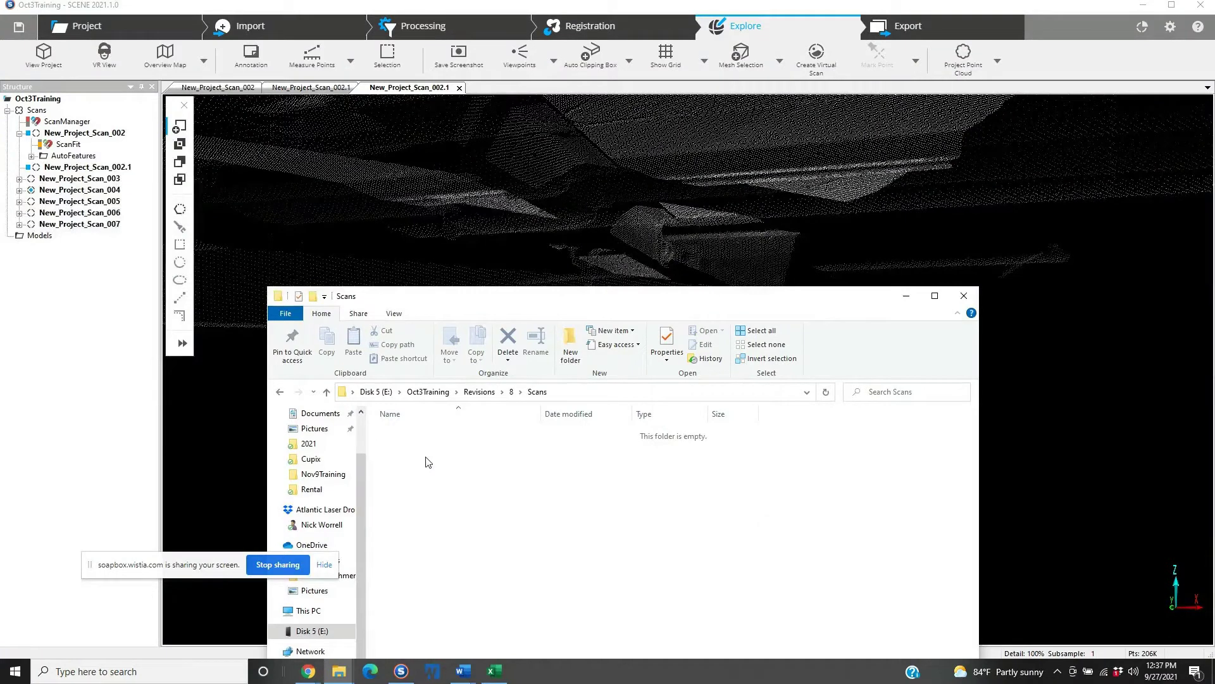
Switch to revision 7's Scans folder and select New_Project_Scan_002.1, only 26,856 KB
left_click(520, 397)
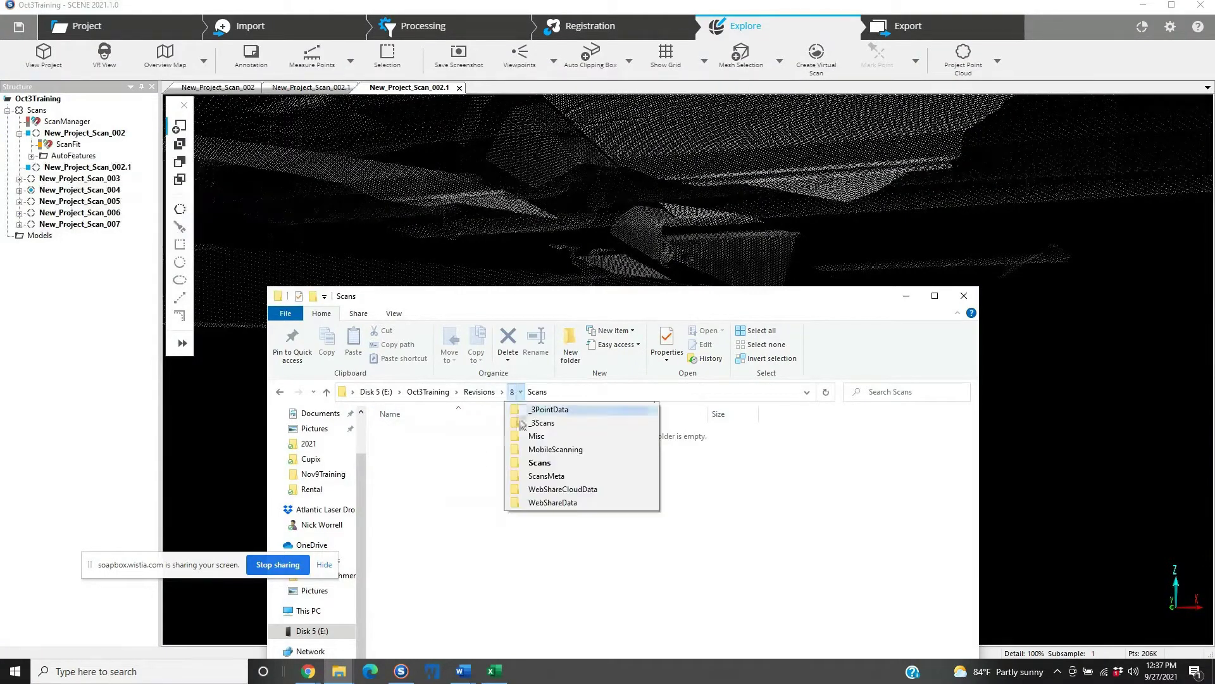
left_click(536, 464)
left_click(504, 392)
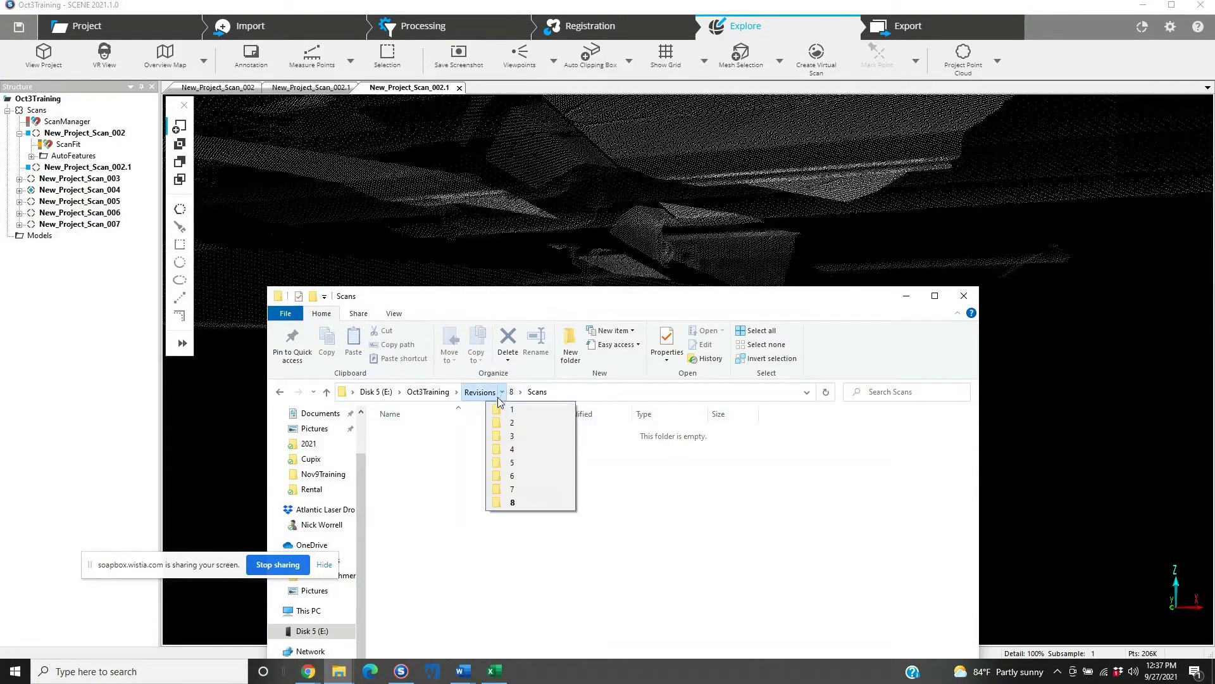
left_click(513, 490)
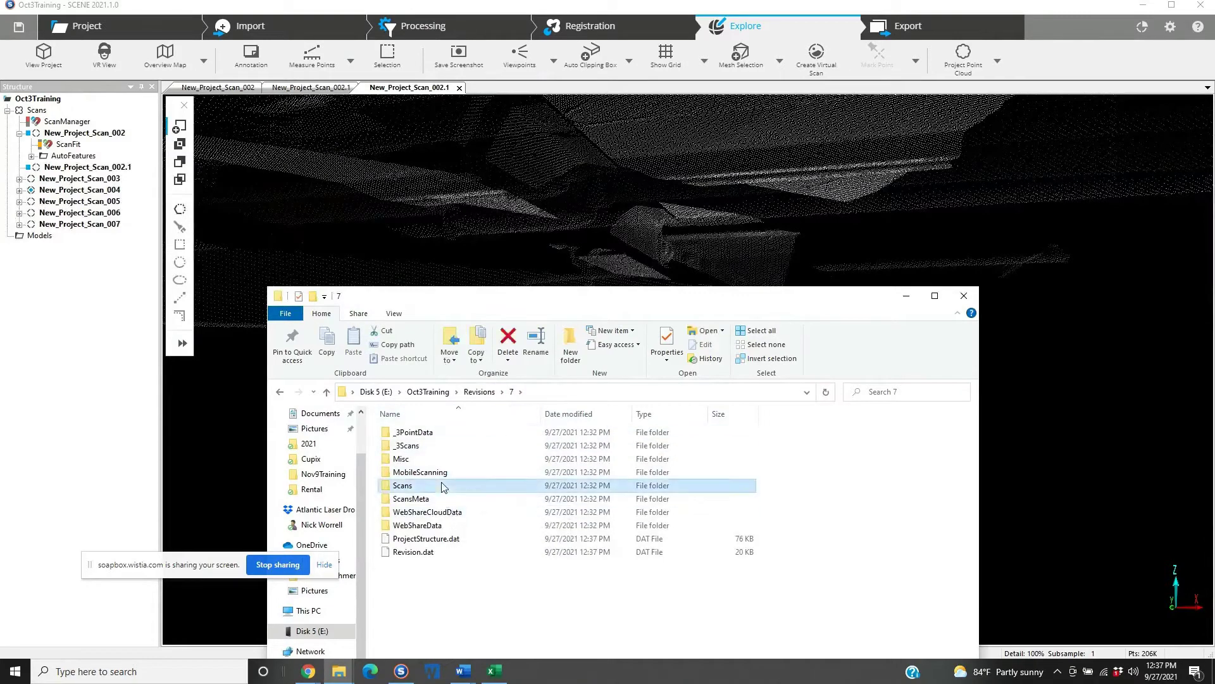
double_click(447, 485)
left_click(451, 434)
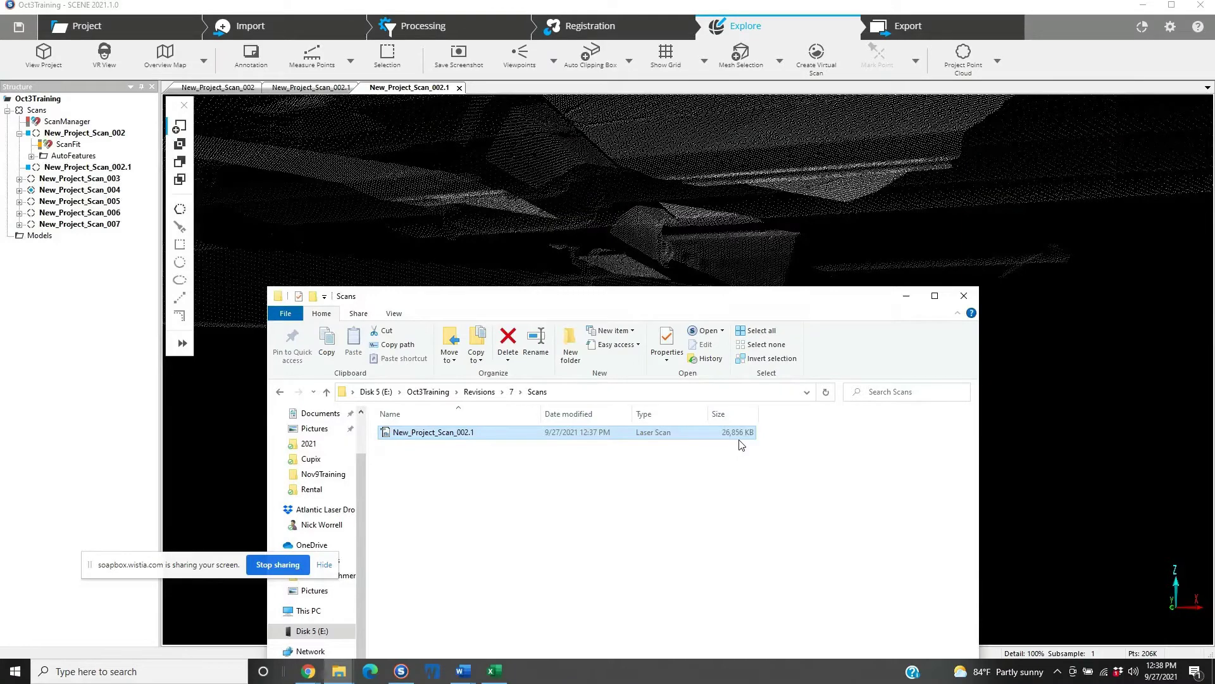
Close the 3D view of scan 002.1 and the scan views of 002.1 and 002
left_click(91, 352)
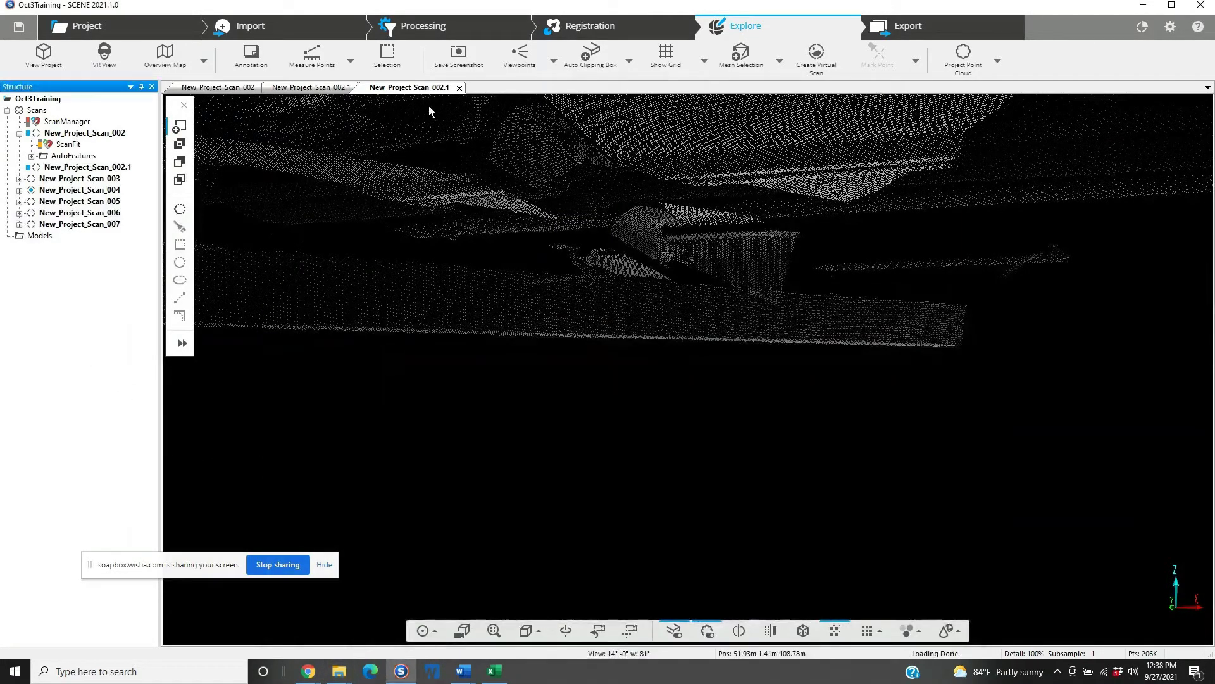
left_click(459, 87)
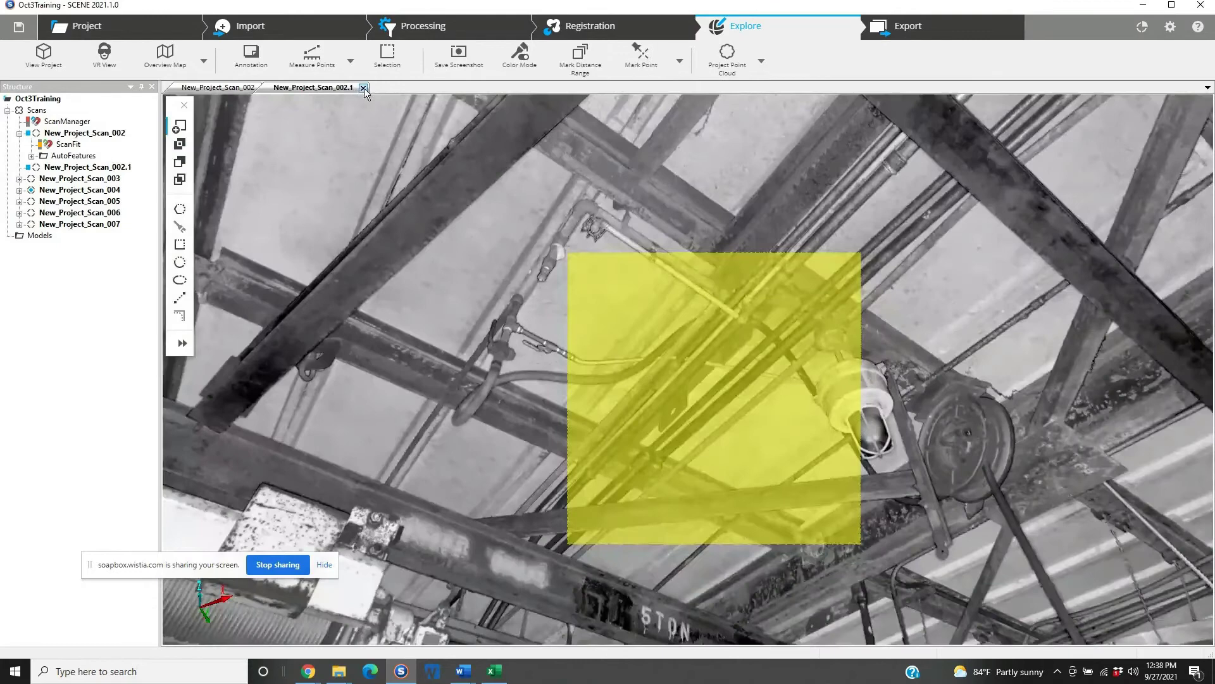
left_click(364, 88)
left_click(267, 88)
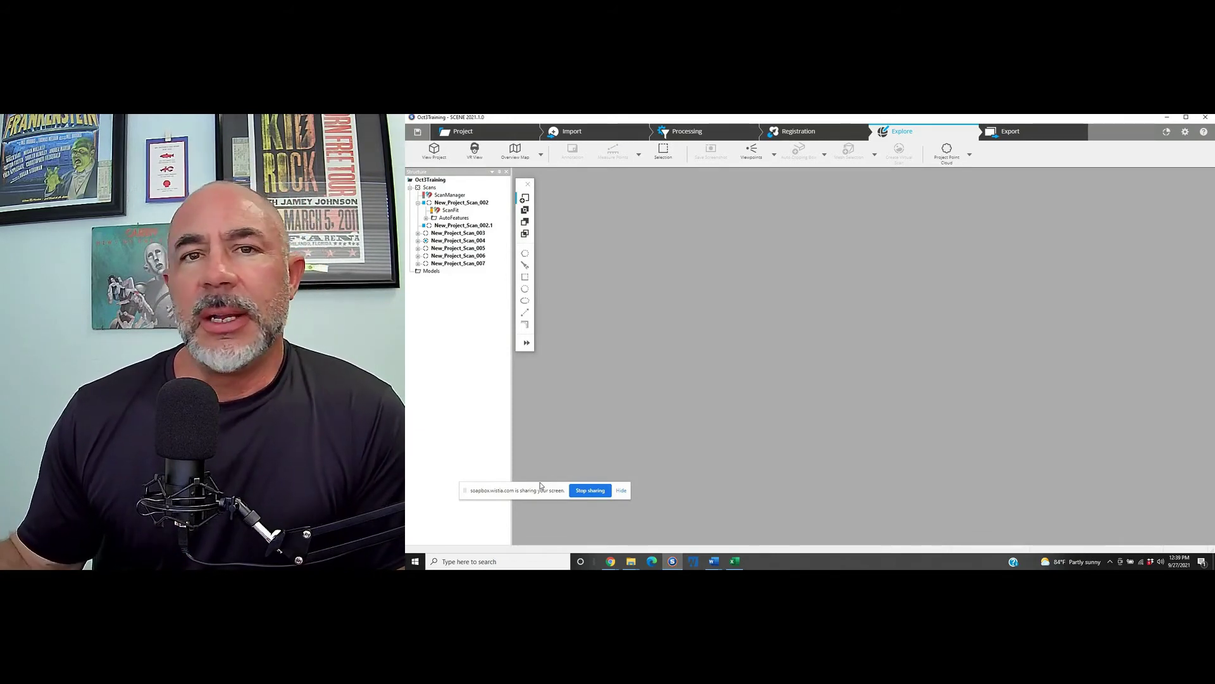
left_click_drag(532, 496, 504, 544)
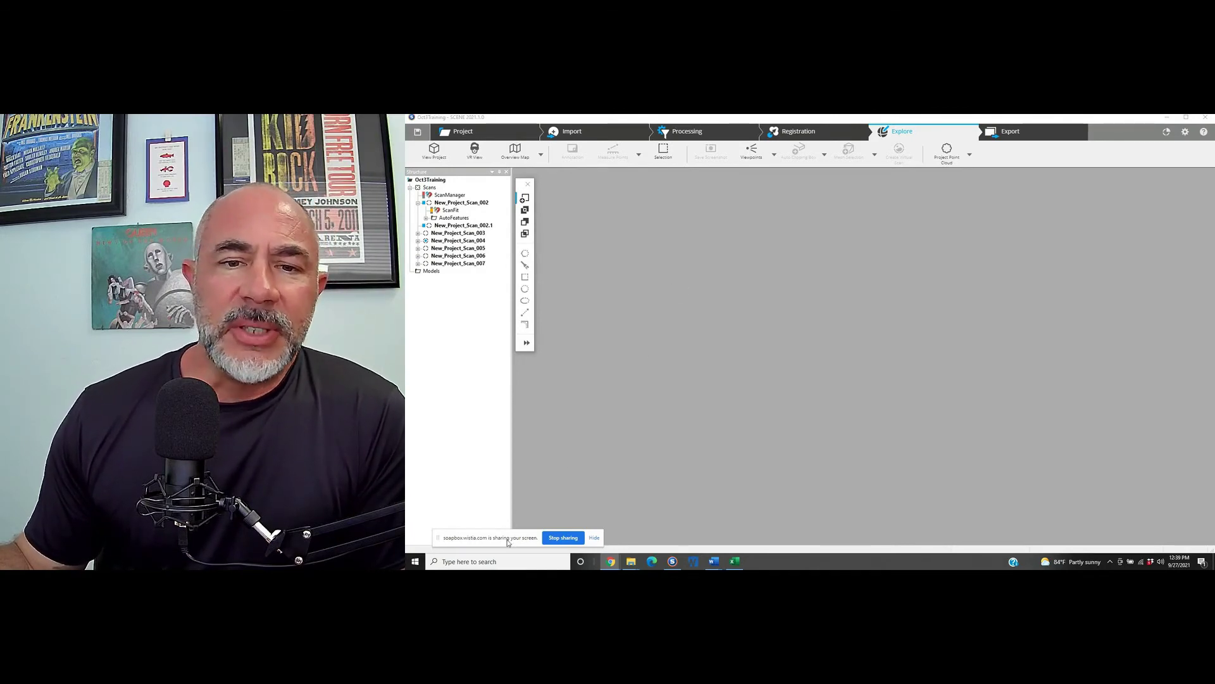
left_click_drag(519, 537, 608, 438)
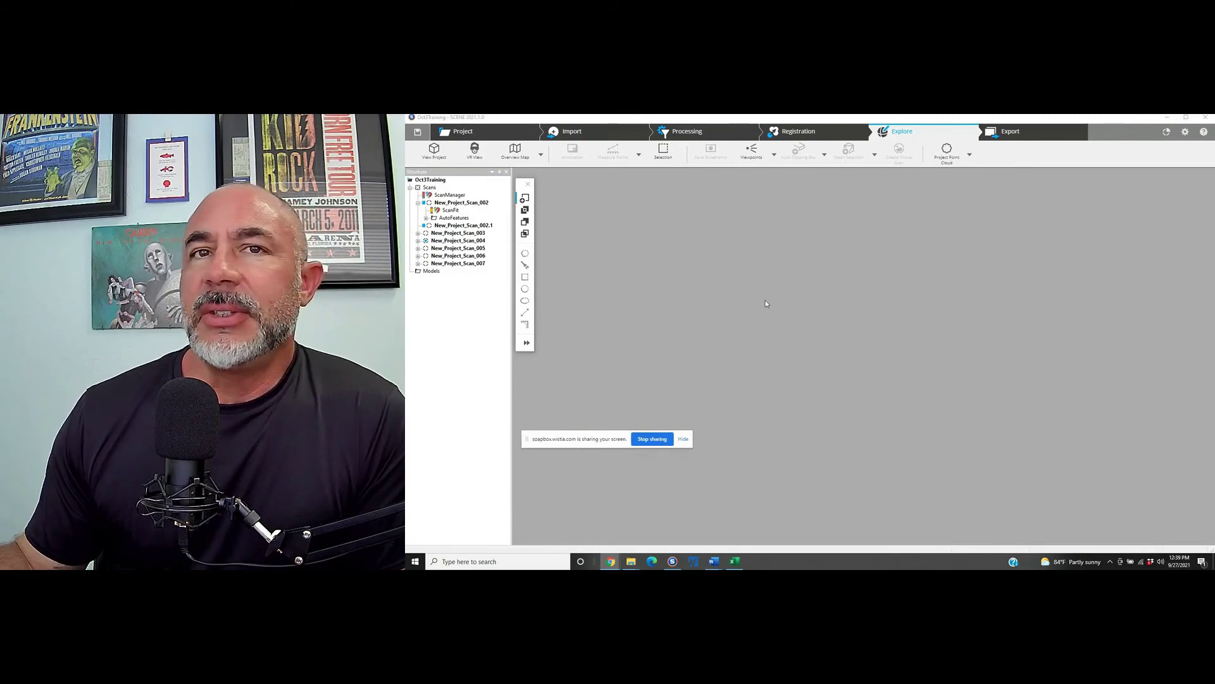